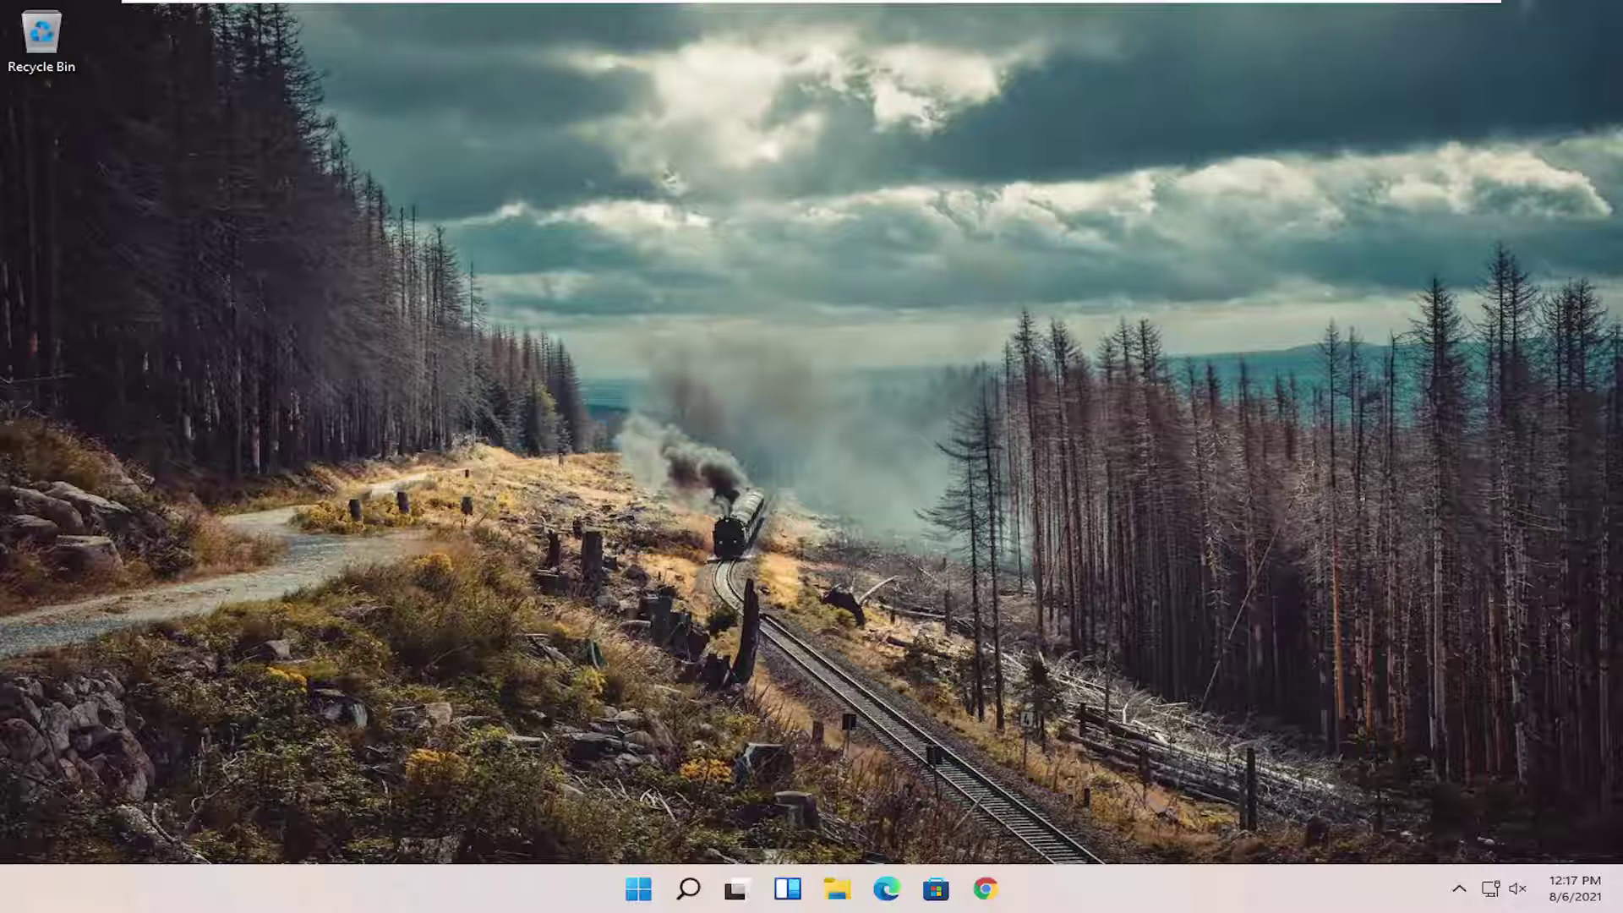
Search for 'cmd' and launch Command Prompt as administrator.
{"action": "left_click", "coordinate": [691, 895]}
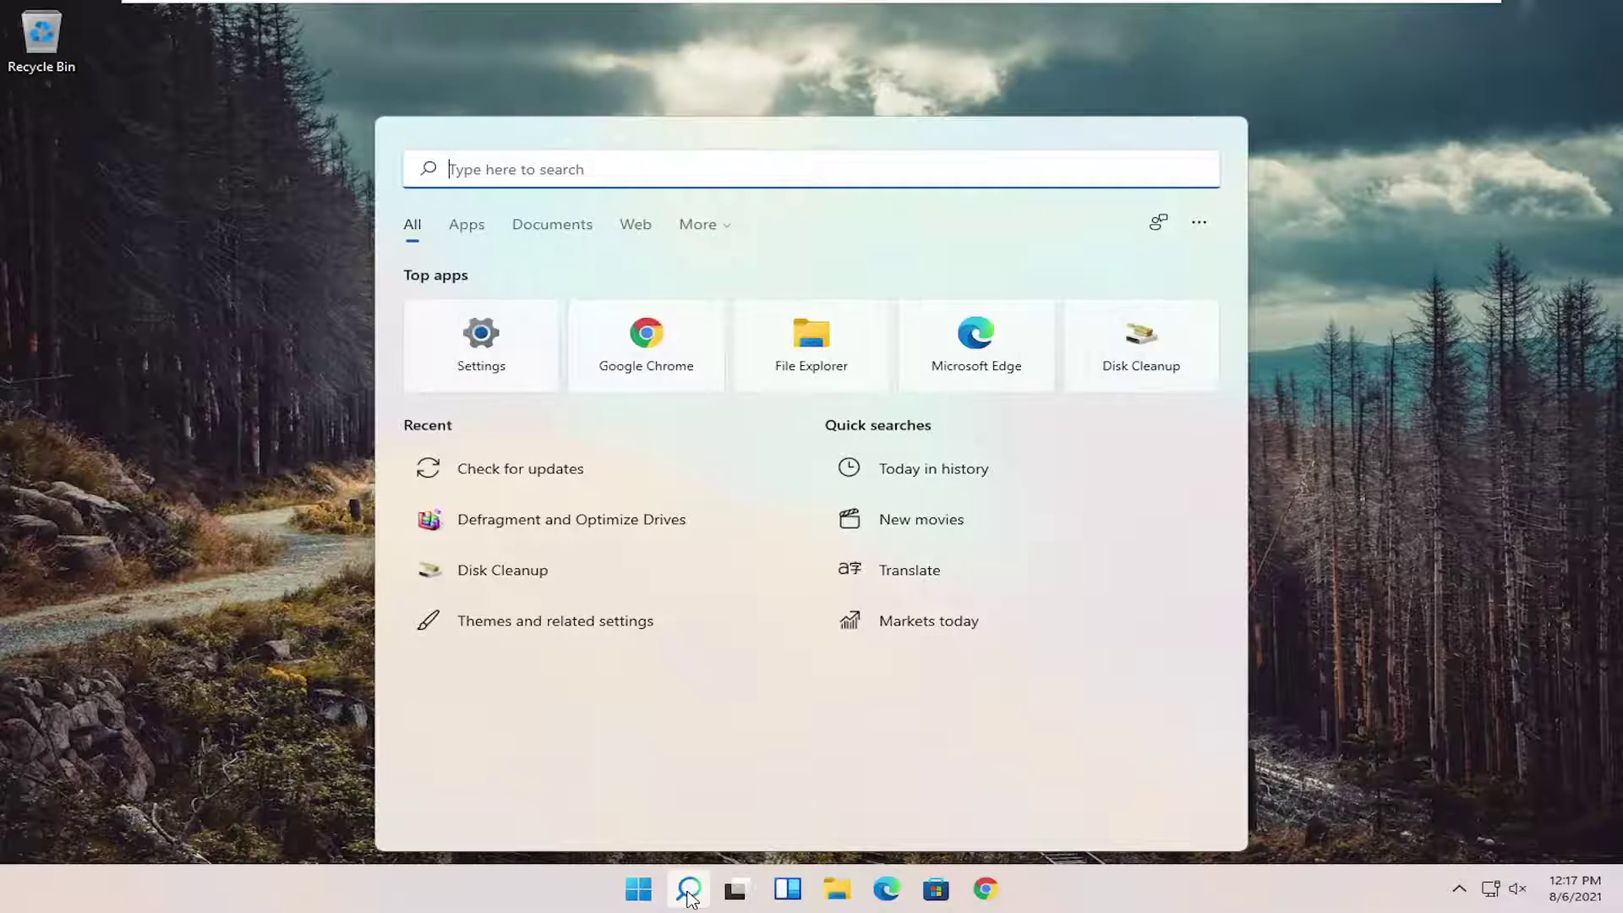
{"action": "type", "text": "cmd"}
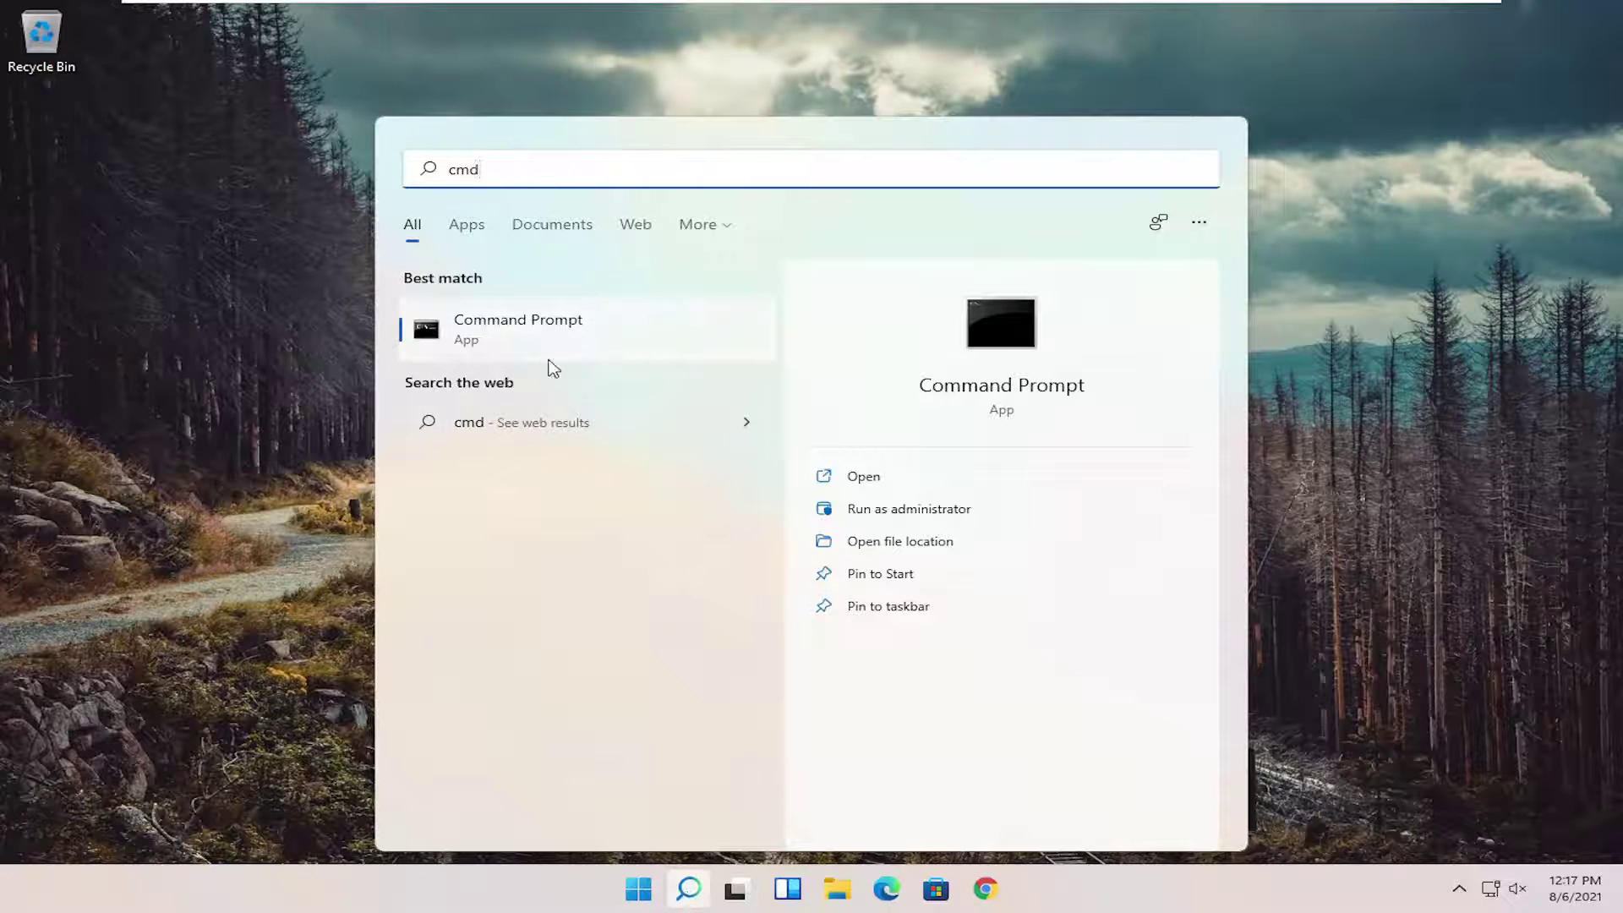
{"action": "right_click", "coordinate": [504, 348]}
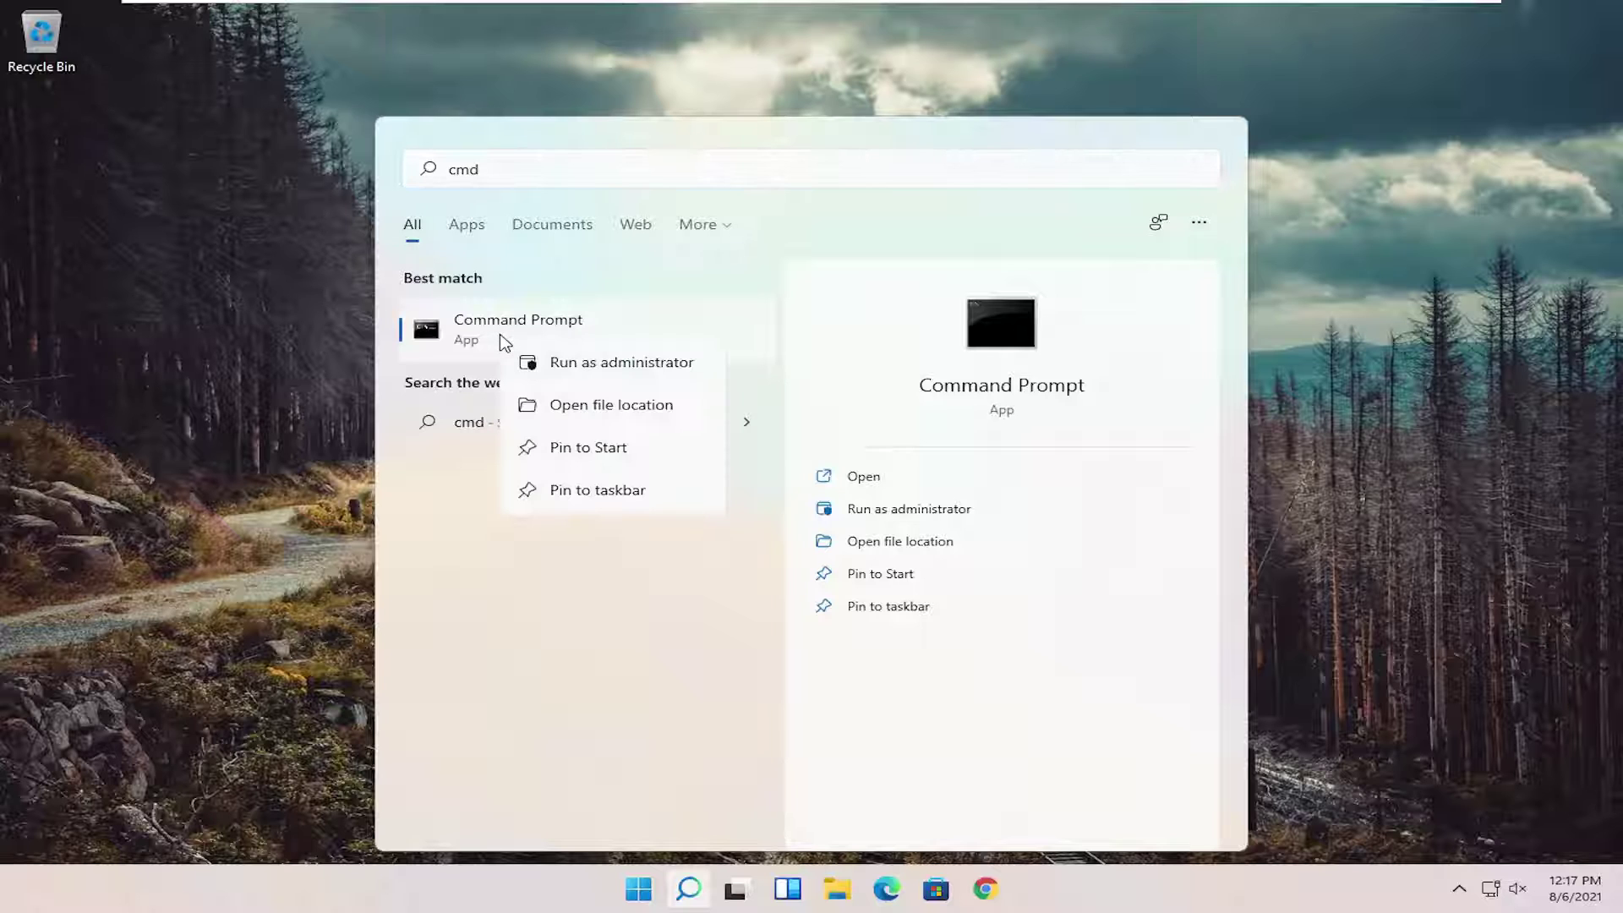
{"action": "left_click", "coordinate": [564, 370]}
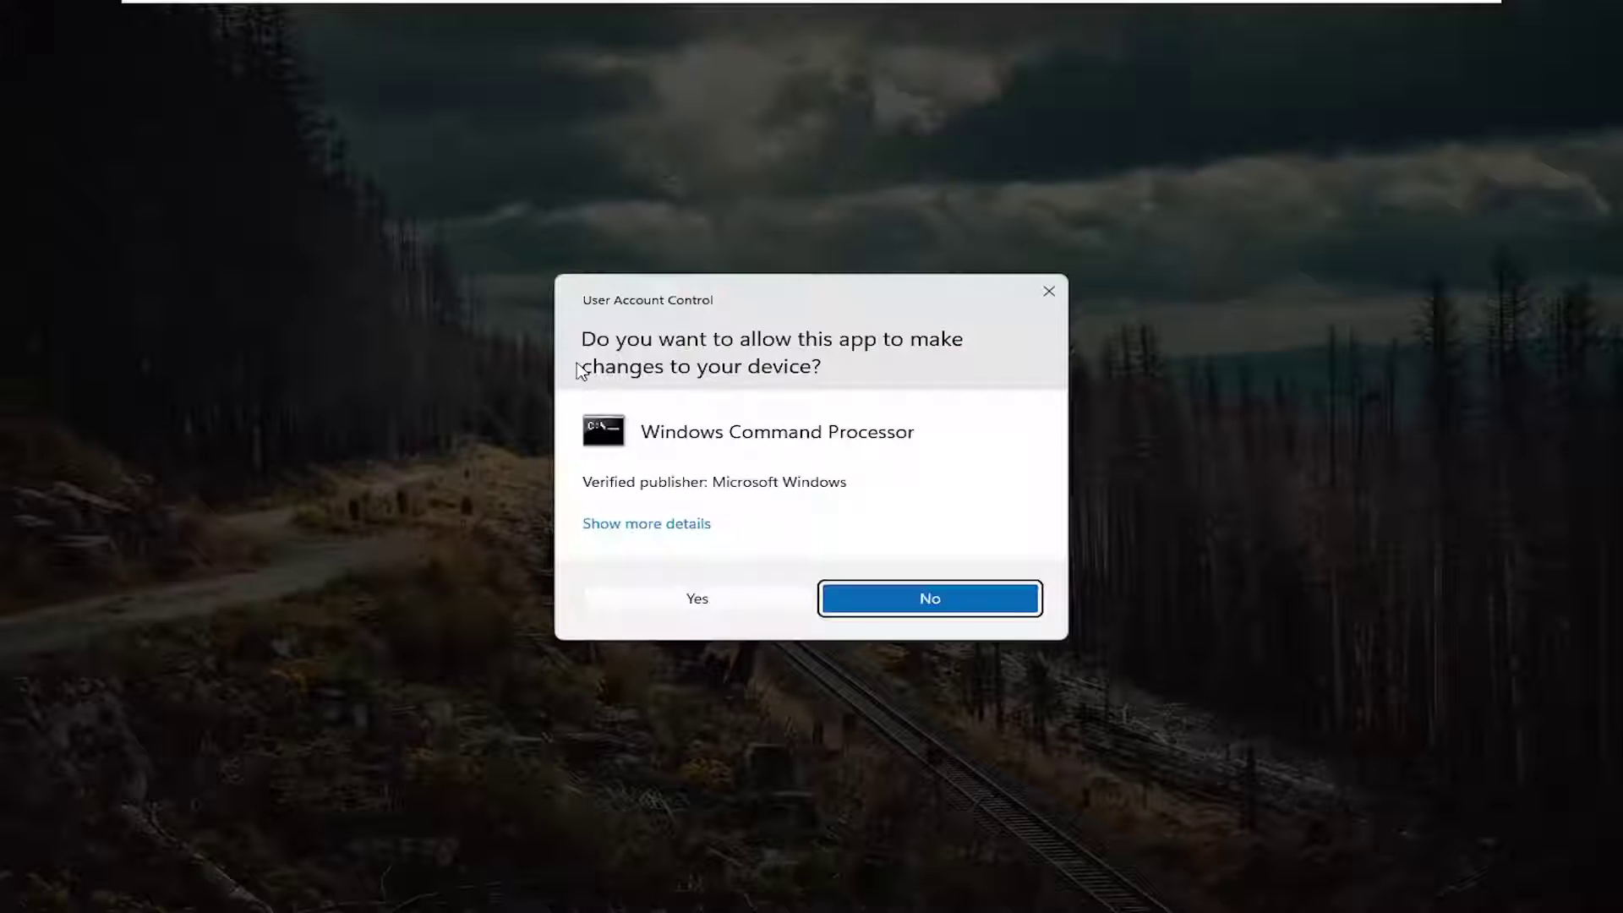
Approve the UAC prompt, centre the admin console, and enter sfc /scannow.
{"action": "left_click", "coordinate": [706, 600]}
{"action": "left_click_drag", "start_coordinate": [551, 87], "coordinate": [749, 133]}
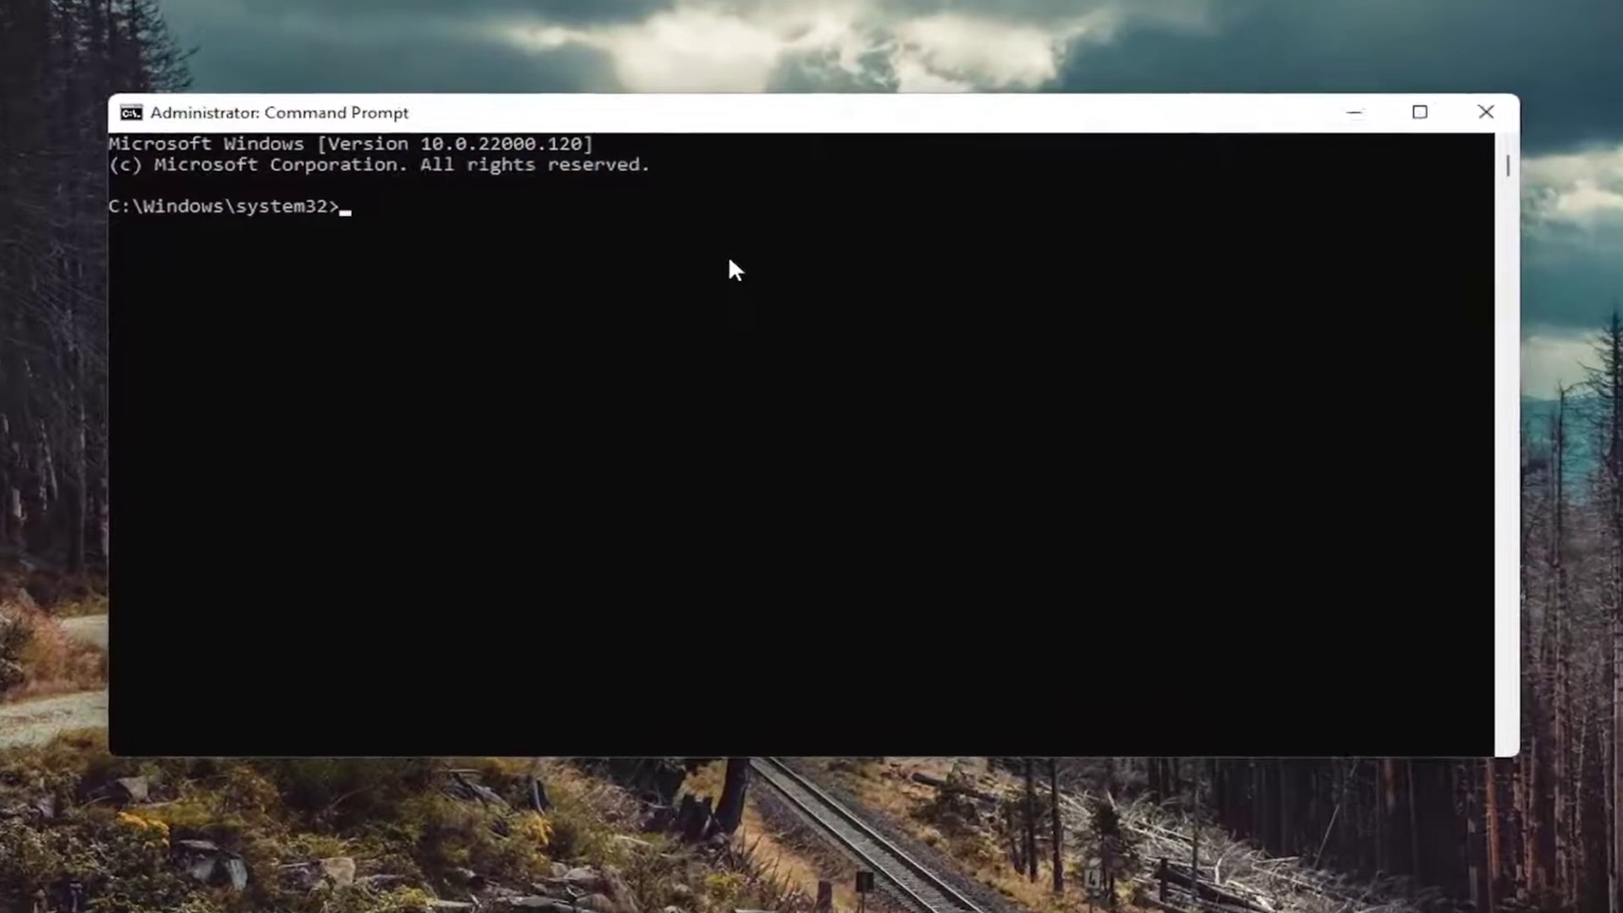
{"action": "type", "text": "sfc"}
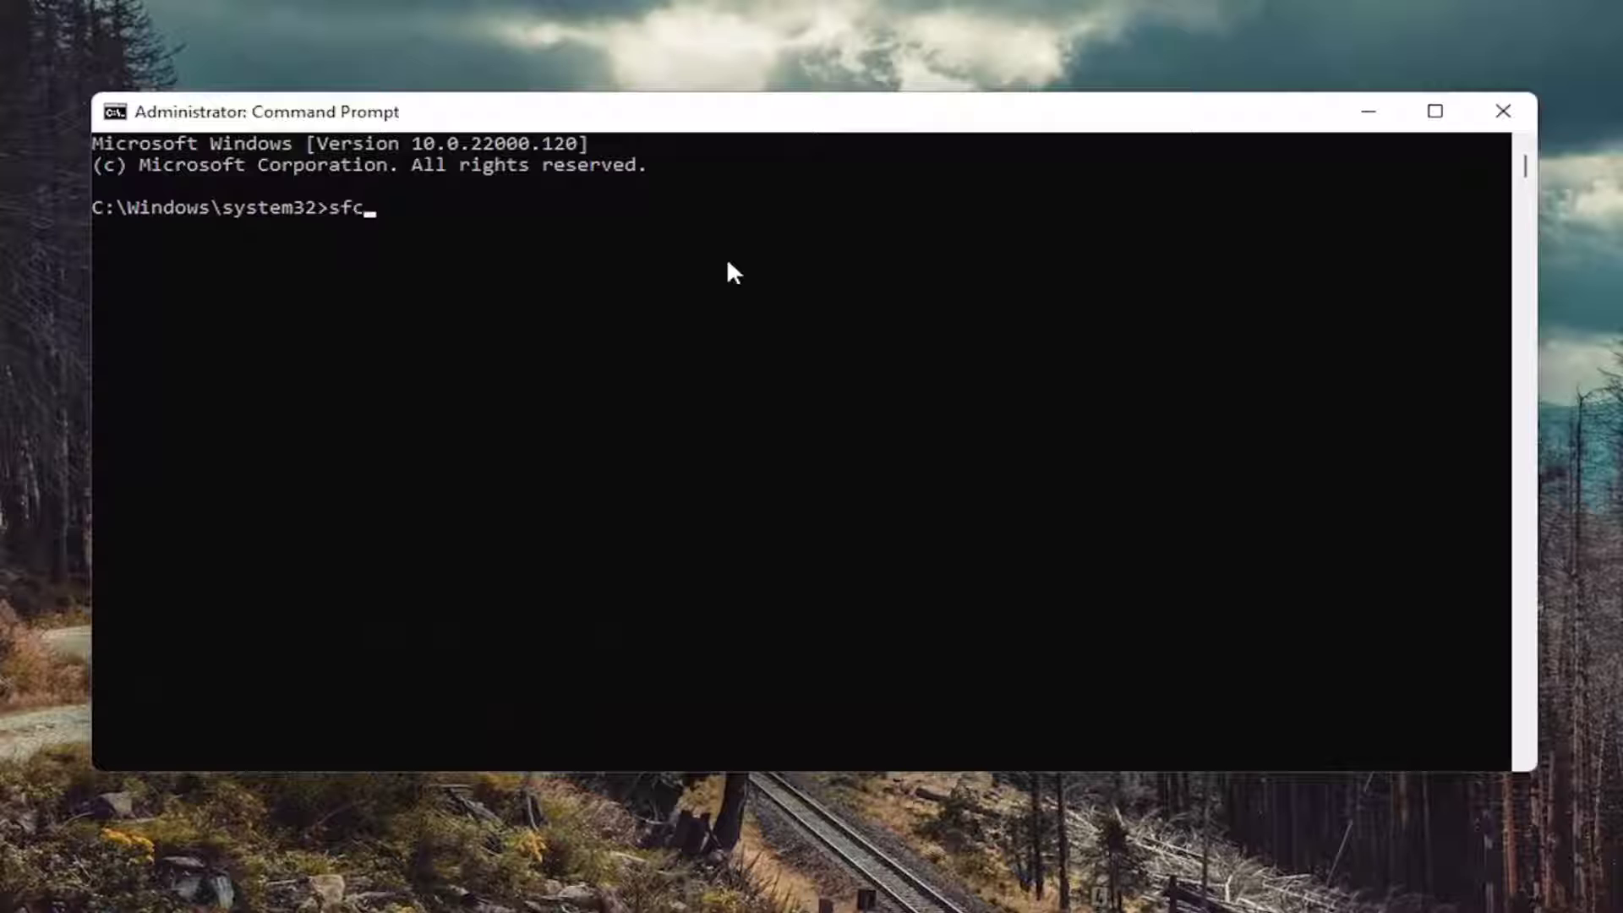
{"action": "type", "text": " /scannow"}
Run sfc /scannow until verification reaches 100% with no integrity violations.
{"action": "key", "text": "Return"}
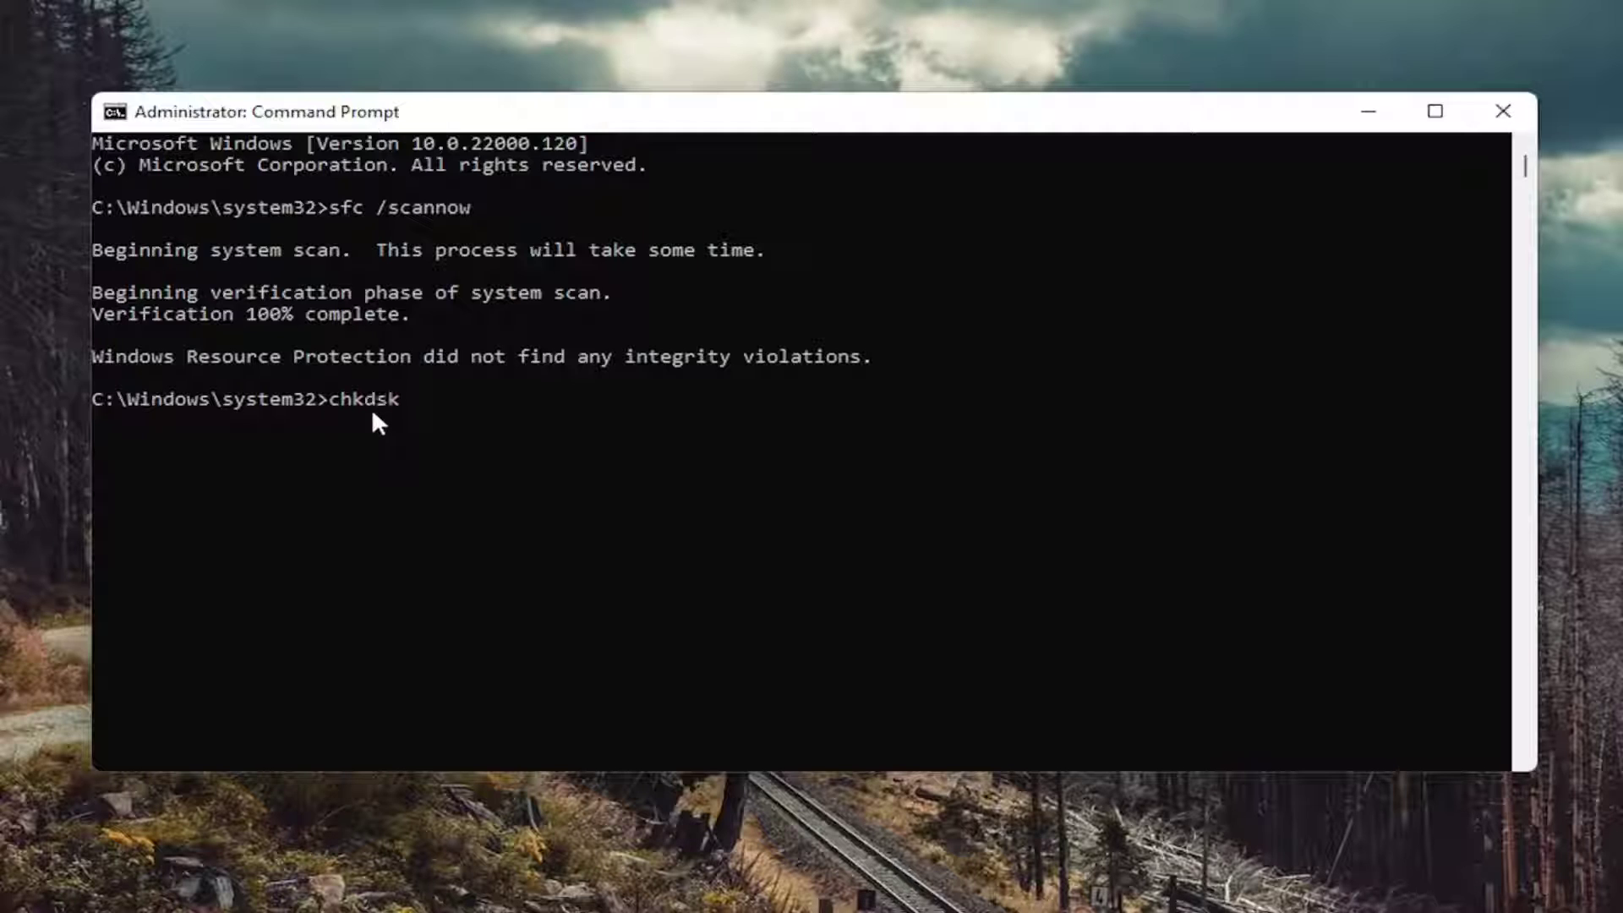
Run chkdsk and let it finish reporting no file system problems.
{"action": "key", "text": "Return"}
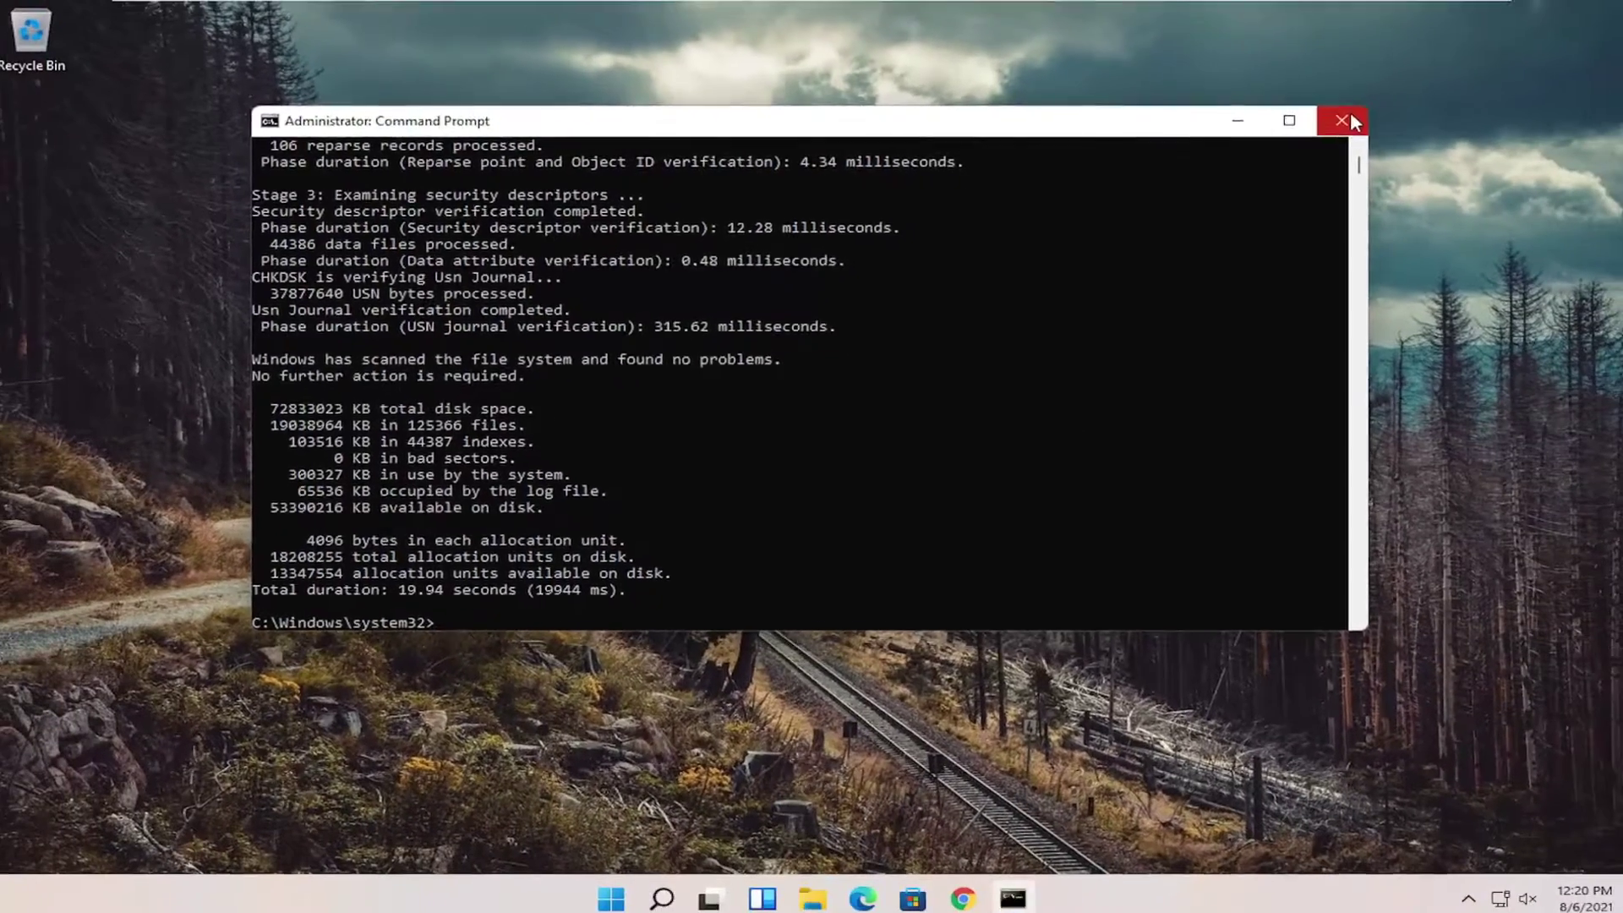
Close Command Prompt and open the Tools page of Local Disk (C:) Properties from This PC.
{"action": "left_click", "coordinate": [1350, 118]}
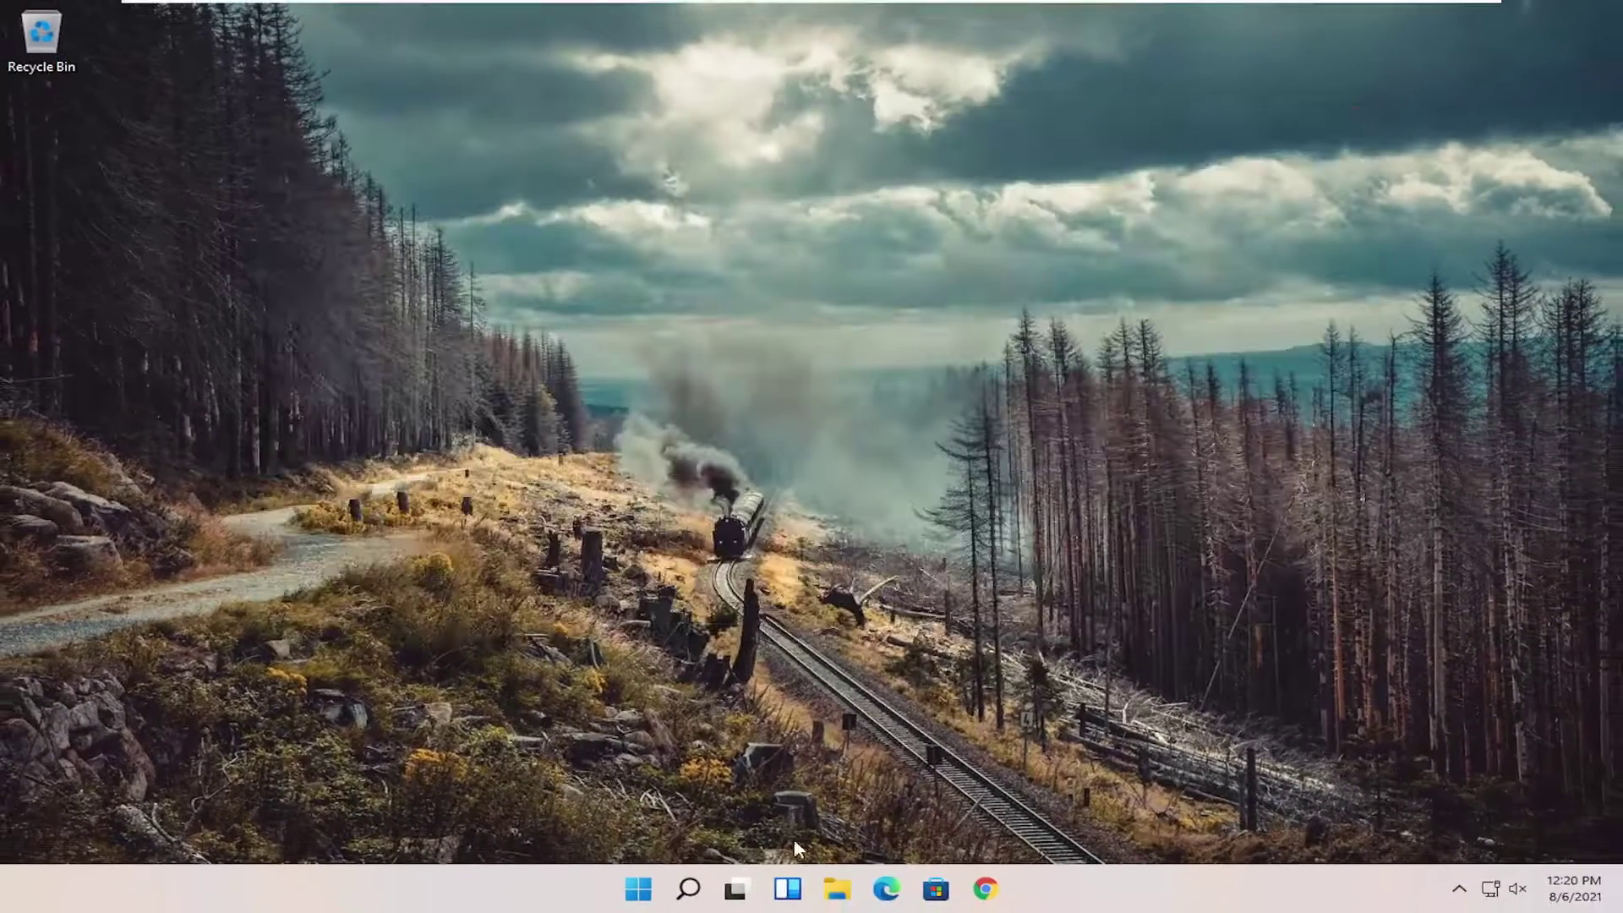
{"action": "left_click", "coordinate": [837, 892]}
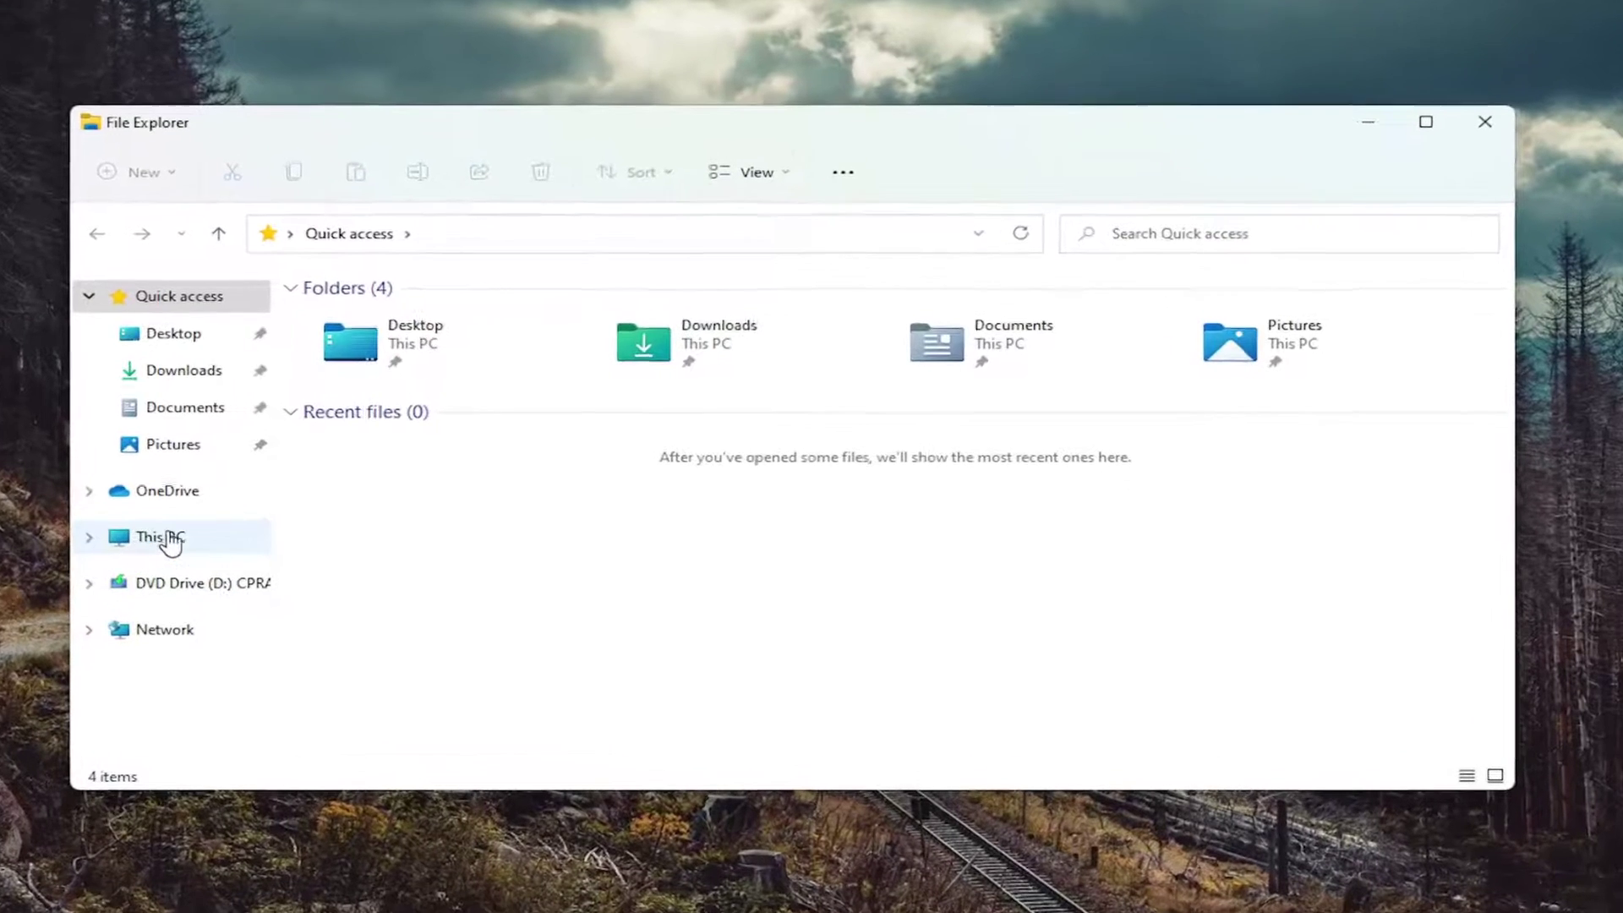
{"action": "left_click", "coordinate": [281, 519]}
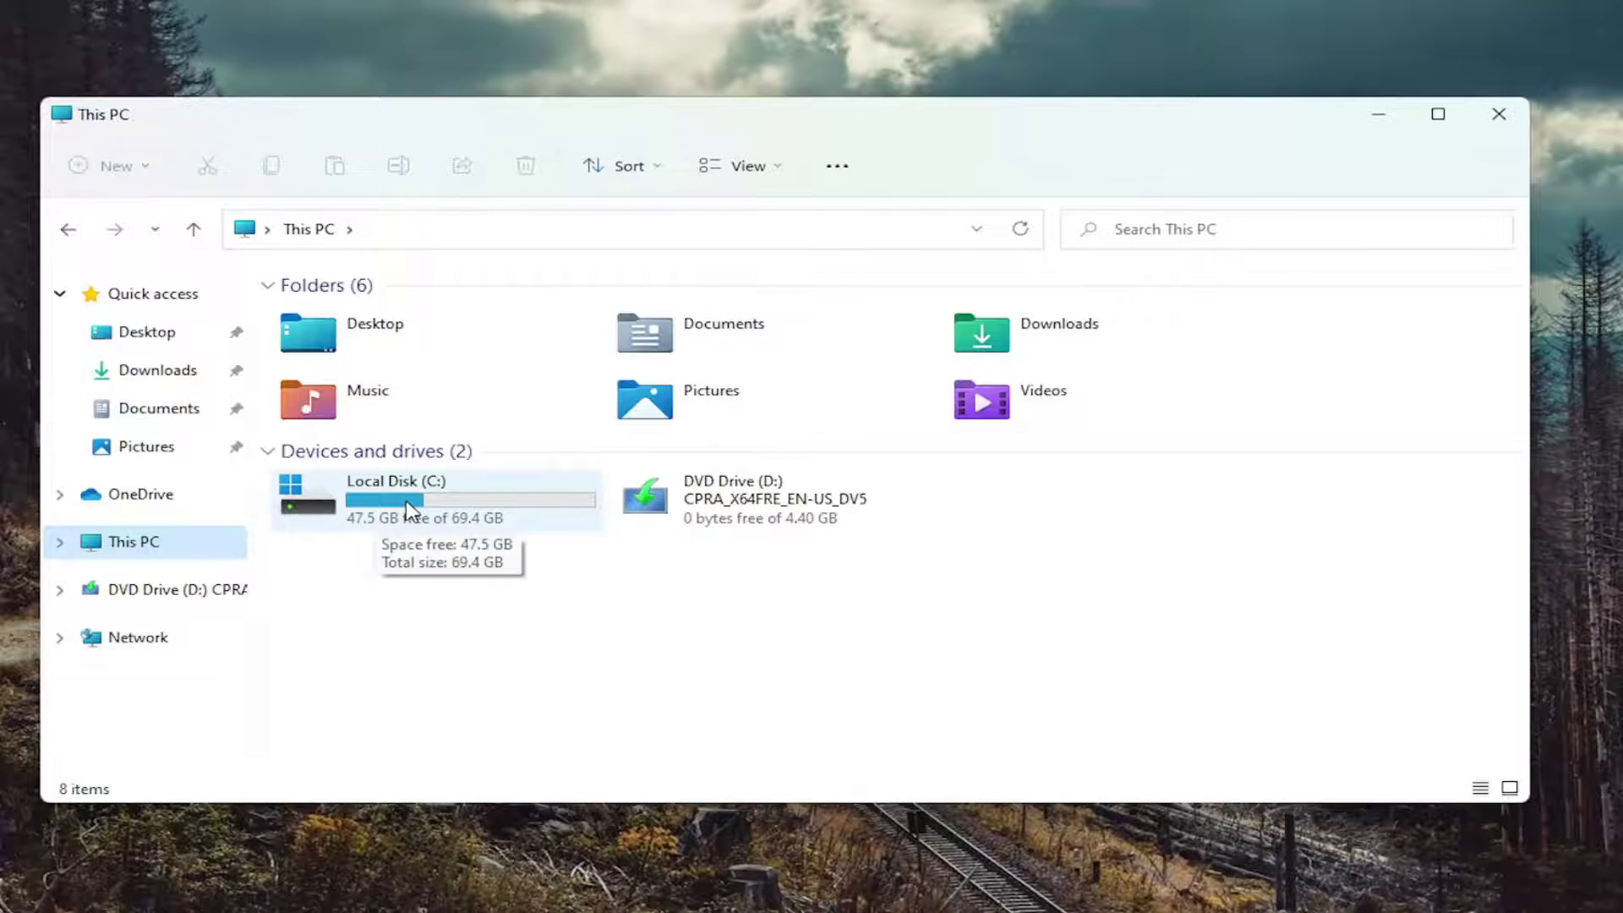
{"action": "right_click", "coordinate": [407, 511]}
{"action": "left_click", "coordinate": [511, 810]}
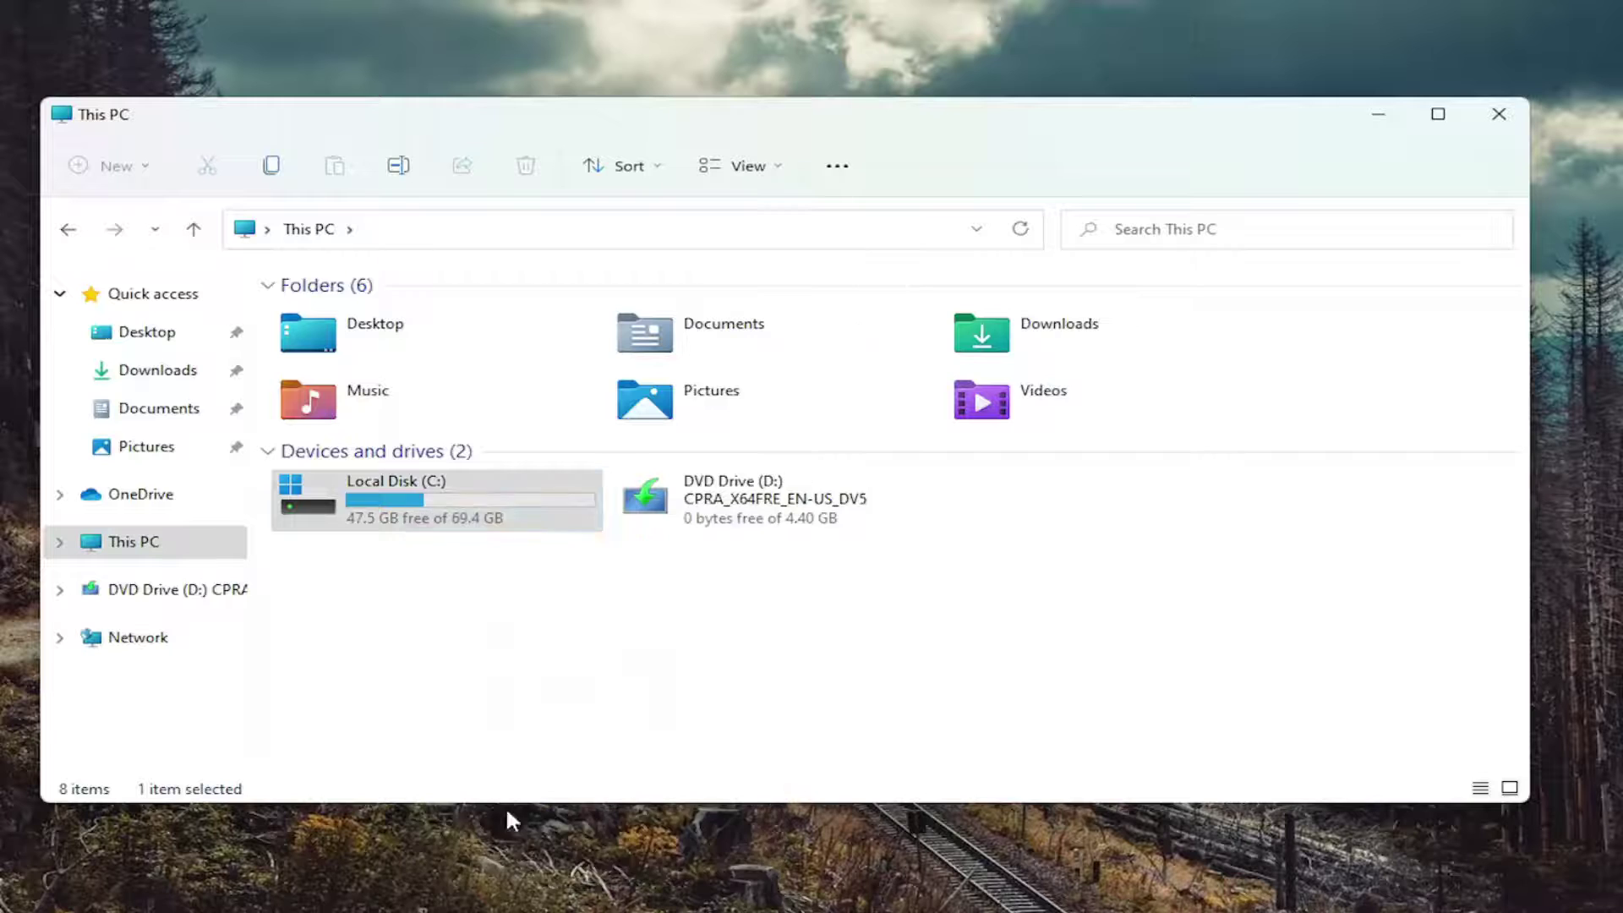
{"action": "left_click_drag", "start_coordinate": [589, 372], "coordinate": [640, 166]}
{"action": "left_click", "coordinate": [638, 217]}
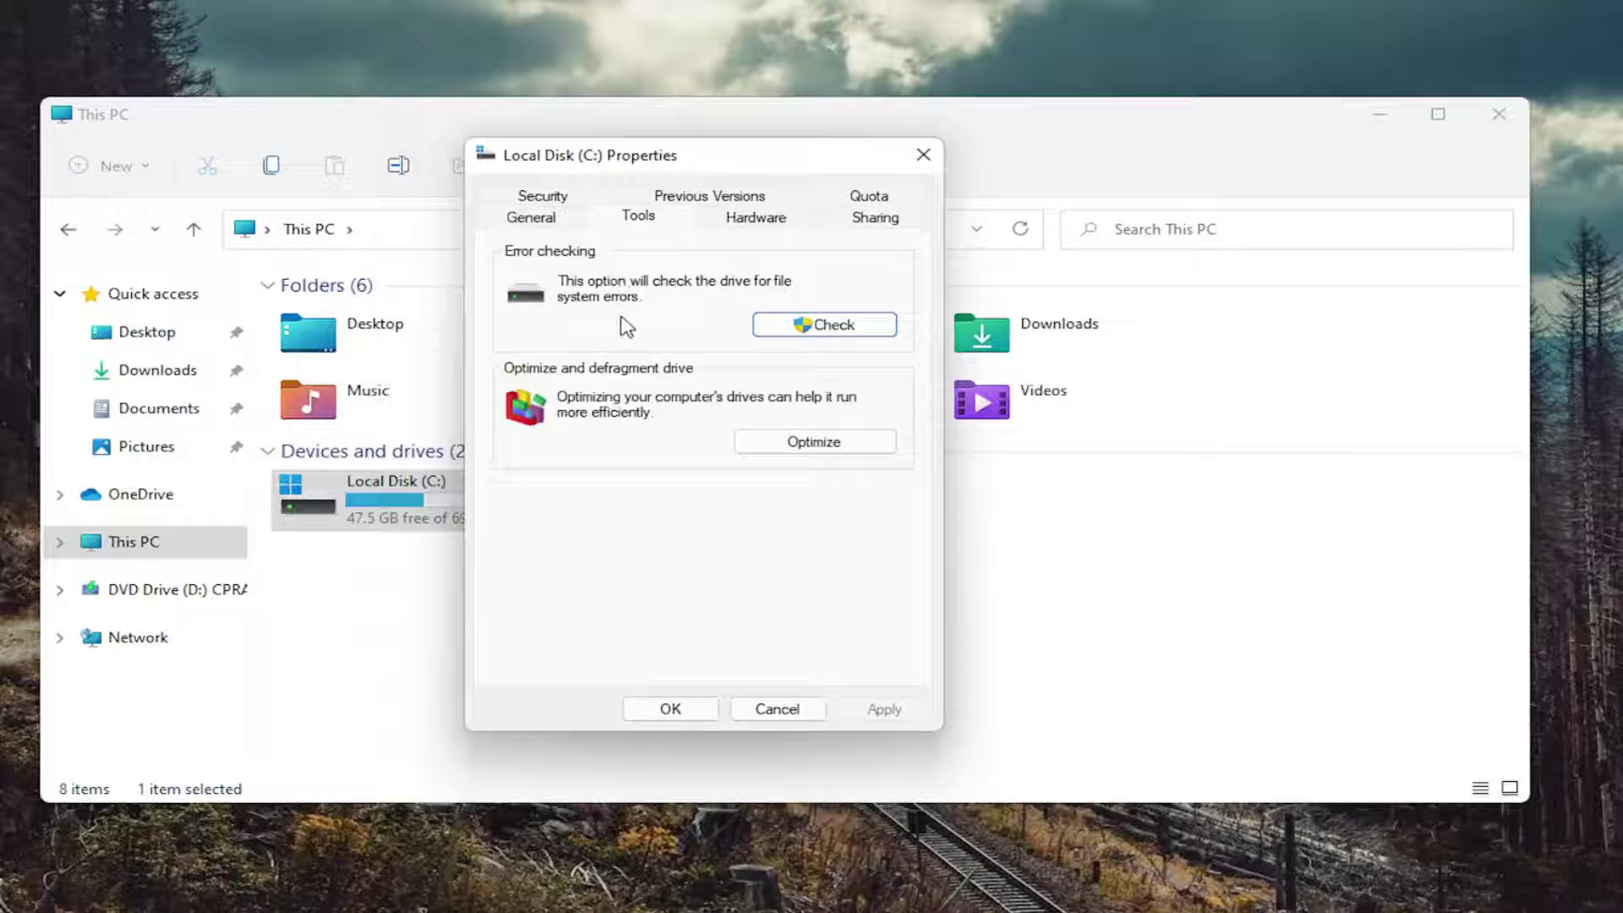
Scan Local Disk (C:) for errors and close the finished scan dialog.
{"action": "left_click", "coordinate": [828, 331]}
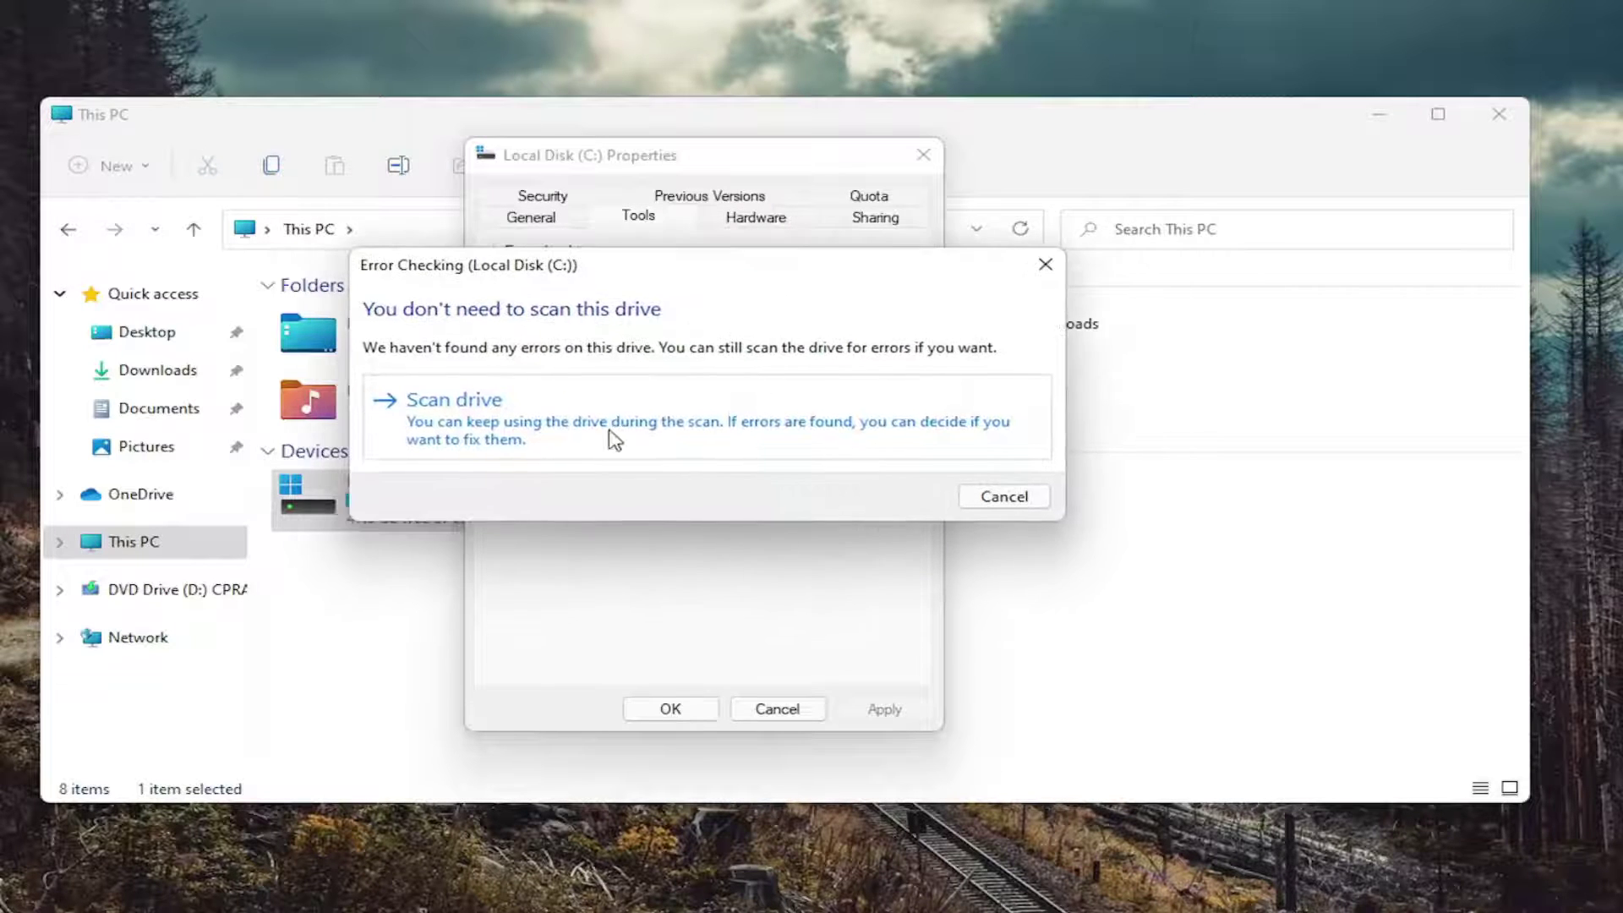
{"action": "left_click", "coordinate": [532, 420]}
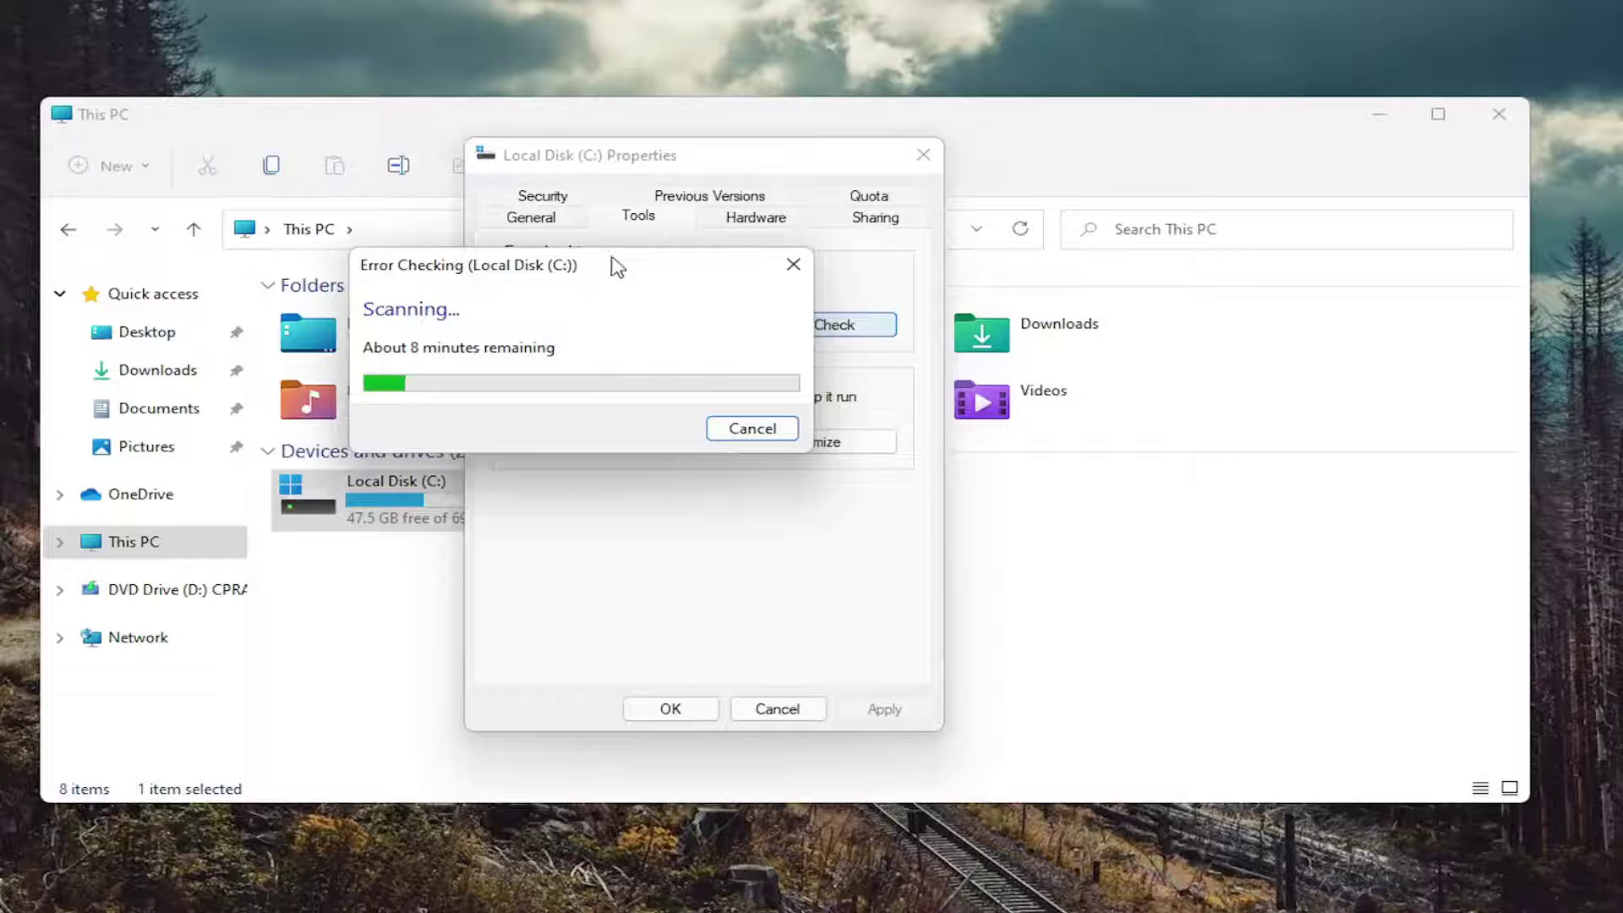
{"action": "left_click_drag", "start_coordinate": [617, 264], "coordinate": [732, 292]}
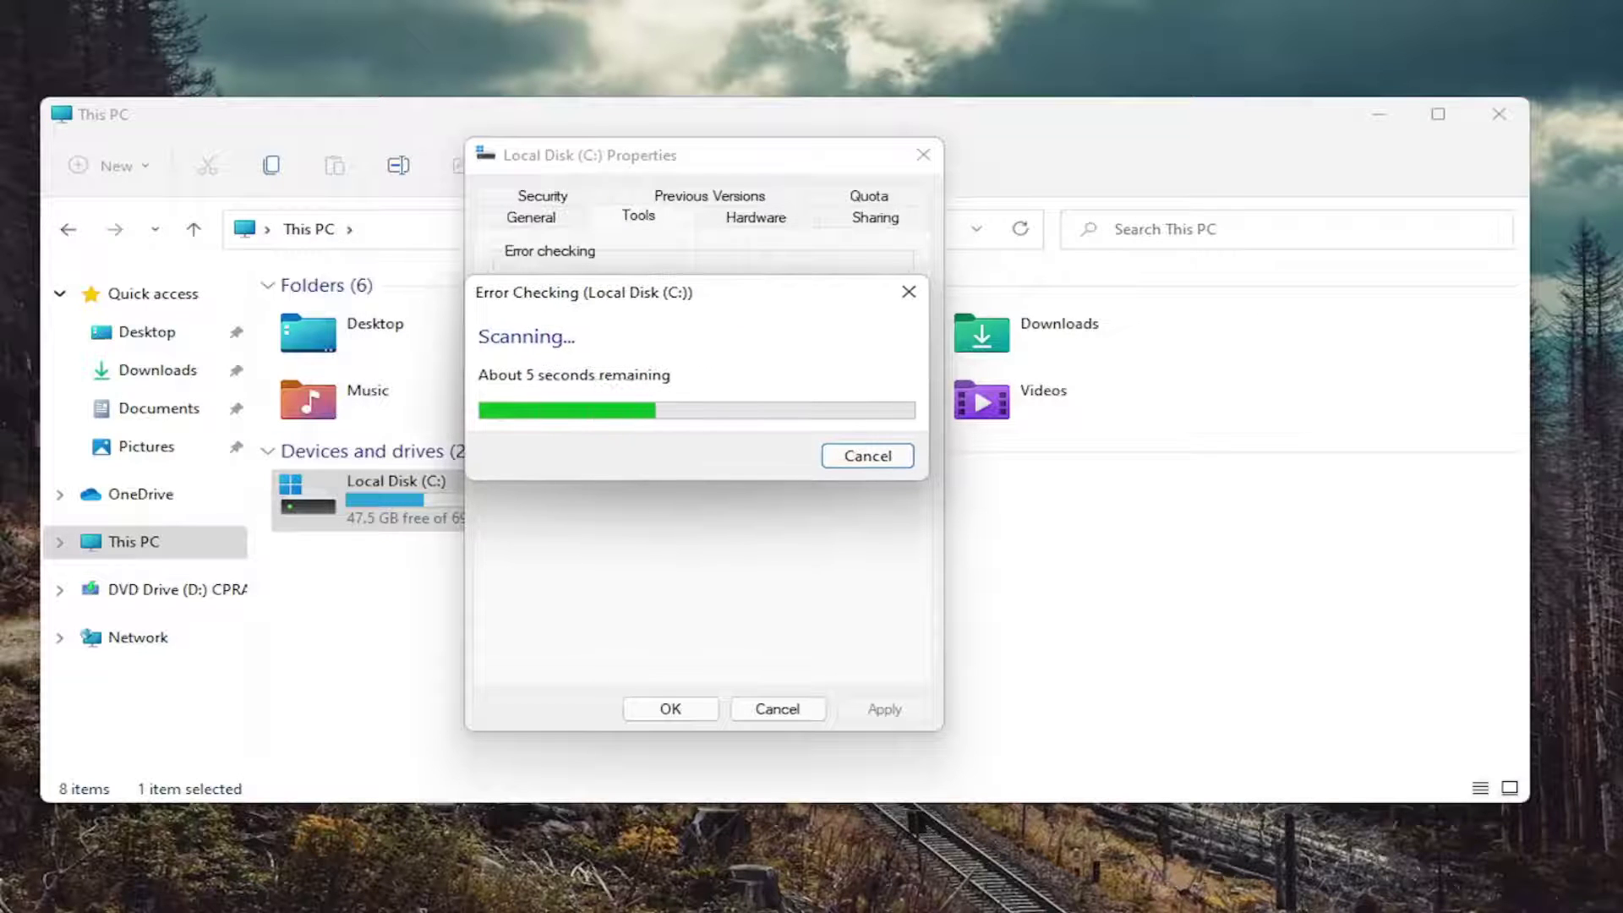
{"action": "left_click", "coordinate": [870, 444]}
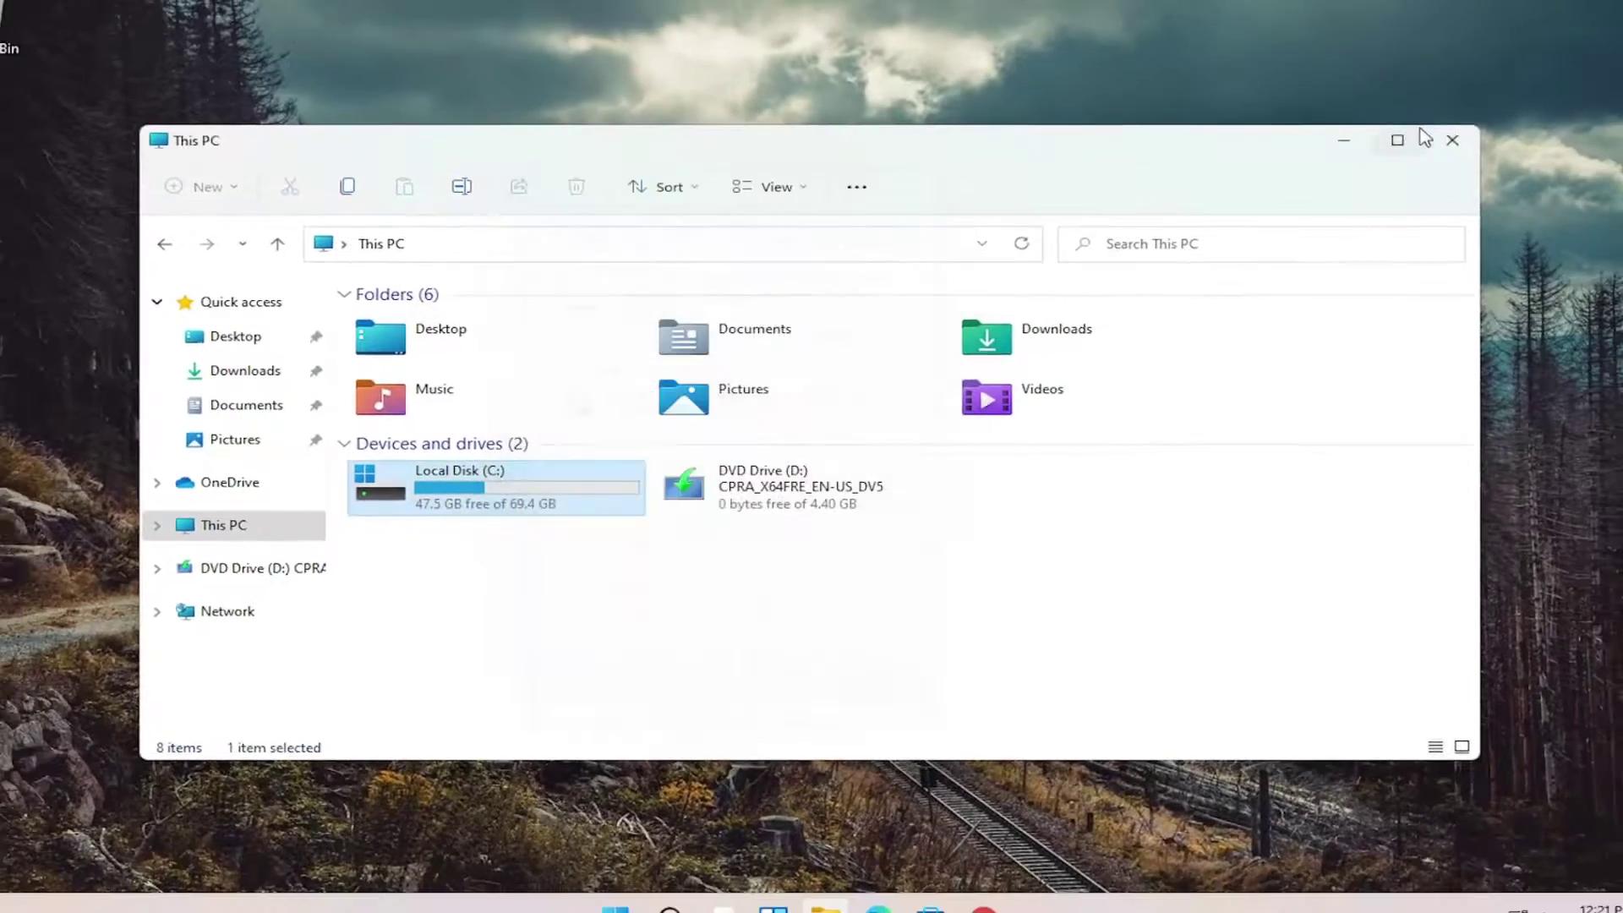
Close This PC and restart Windows from the Start button's Shut down or sign out menu.
{"action": "left_click", "coordinate": [1452, 140]}
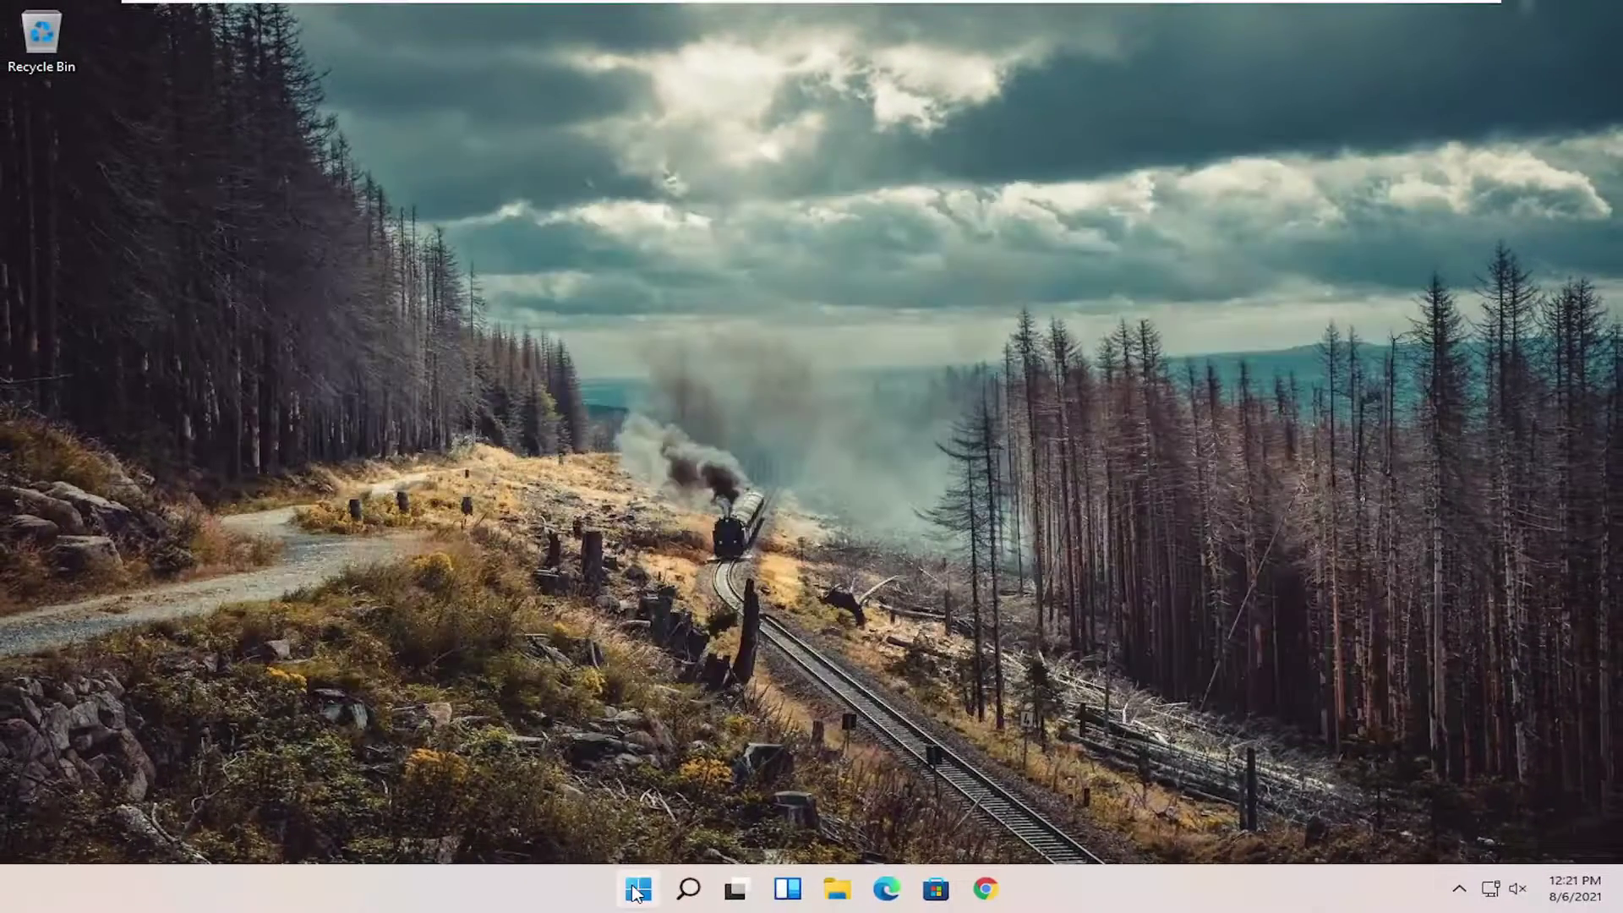
{"action": "right_click", "coordinate": [616, 907]}
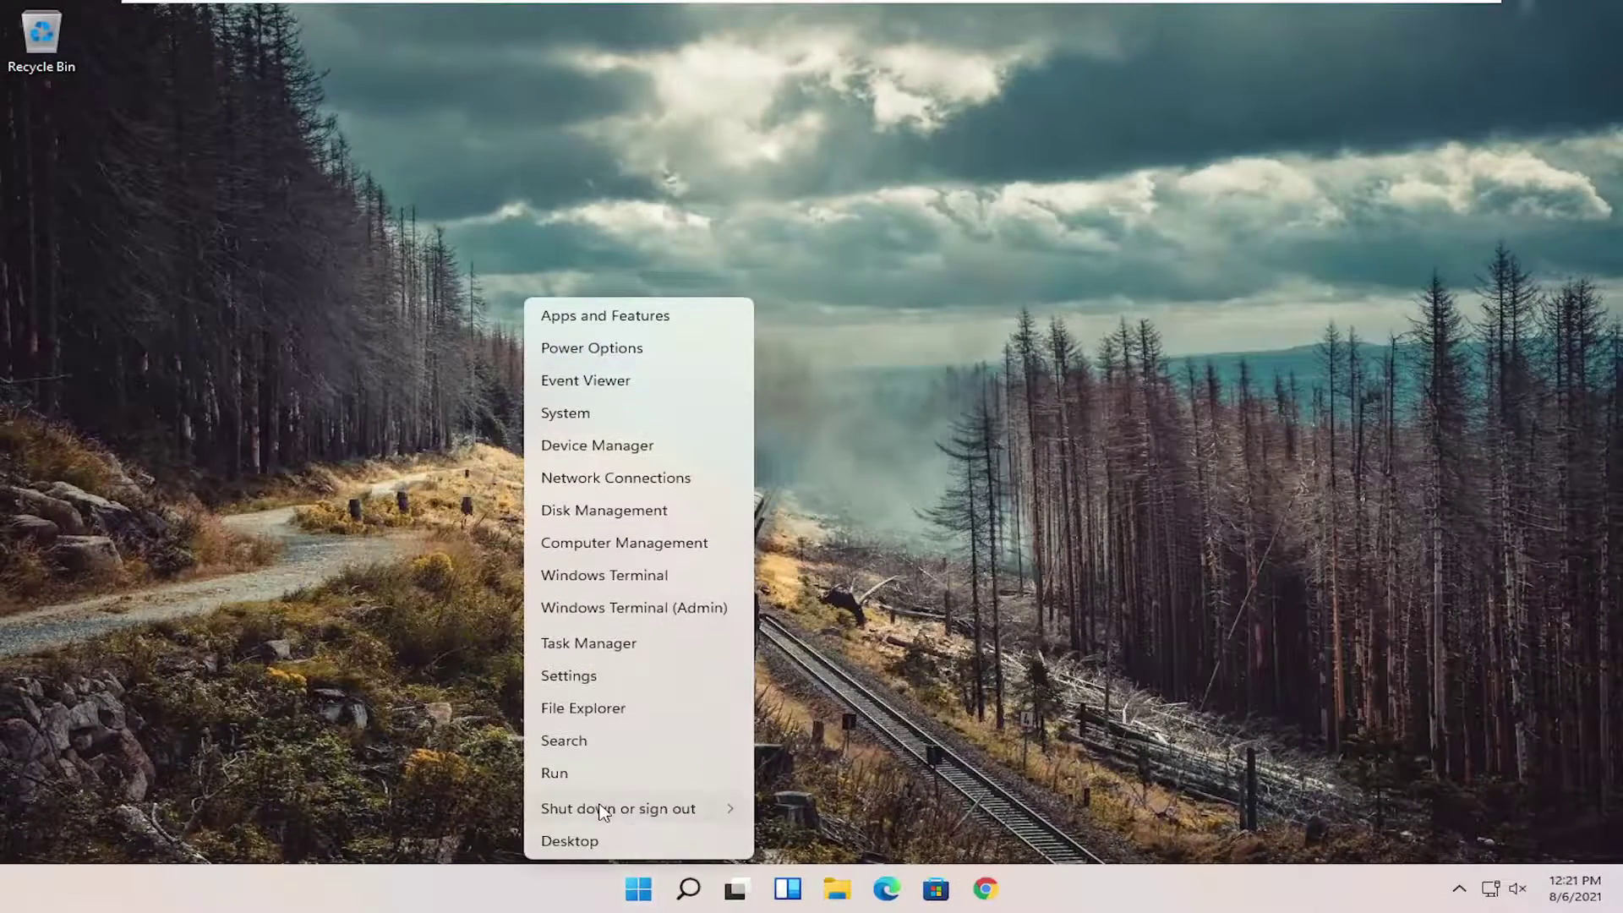
{"action": "mouse_move", "coordinate": [602, 811]}
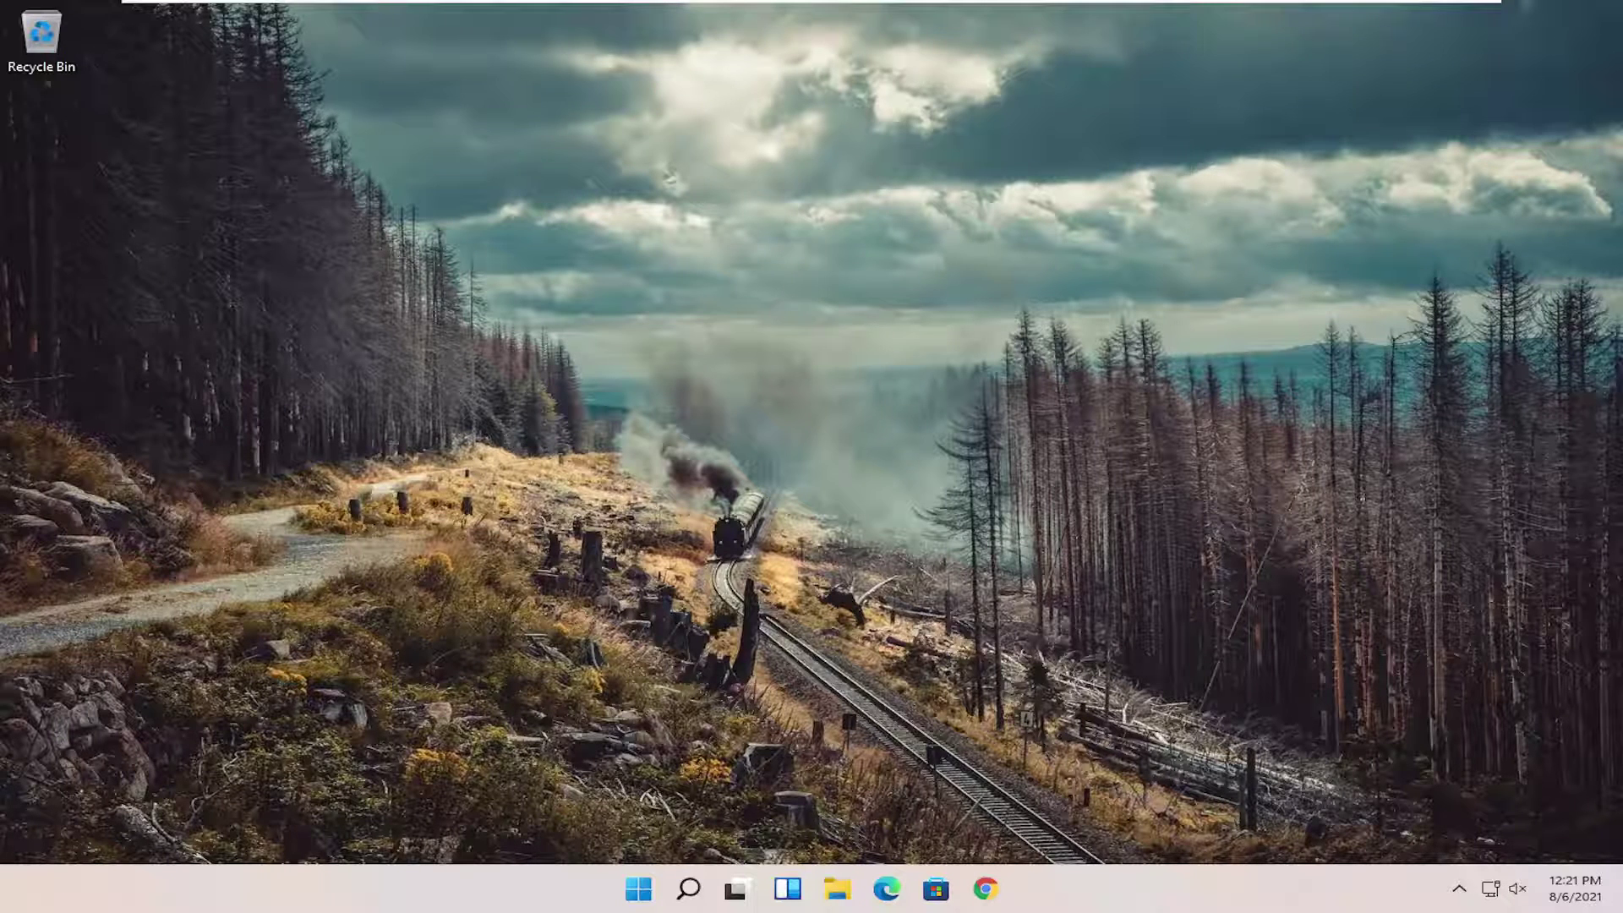
Run Registry Editor as administrator from a 'regedit' search, approve UAC, and position the window.
{"action": "left_click", "coordinate": [689, 889]}
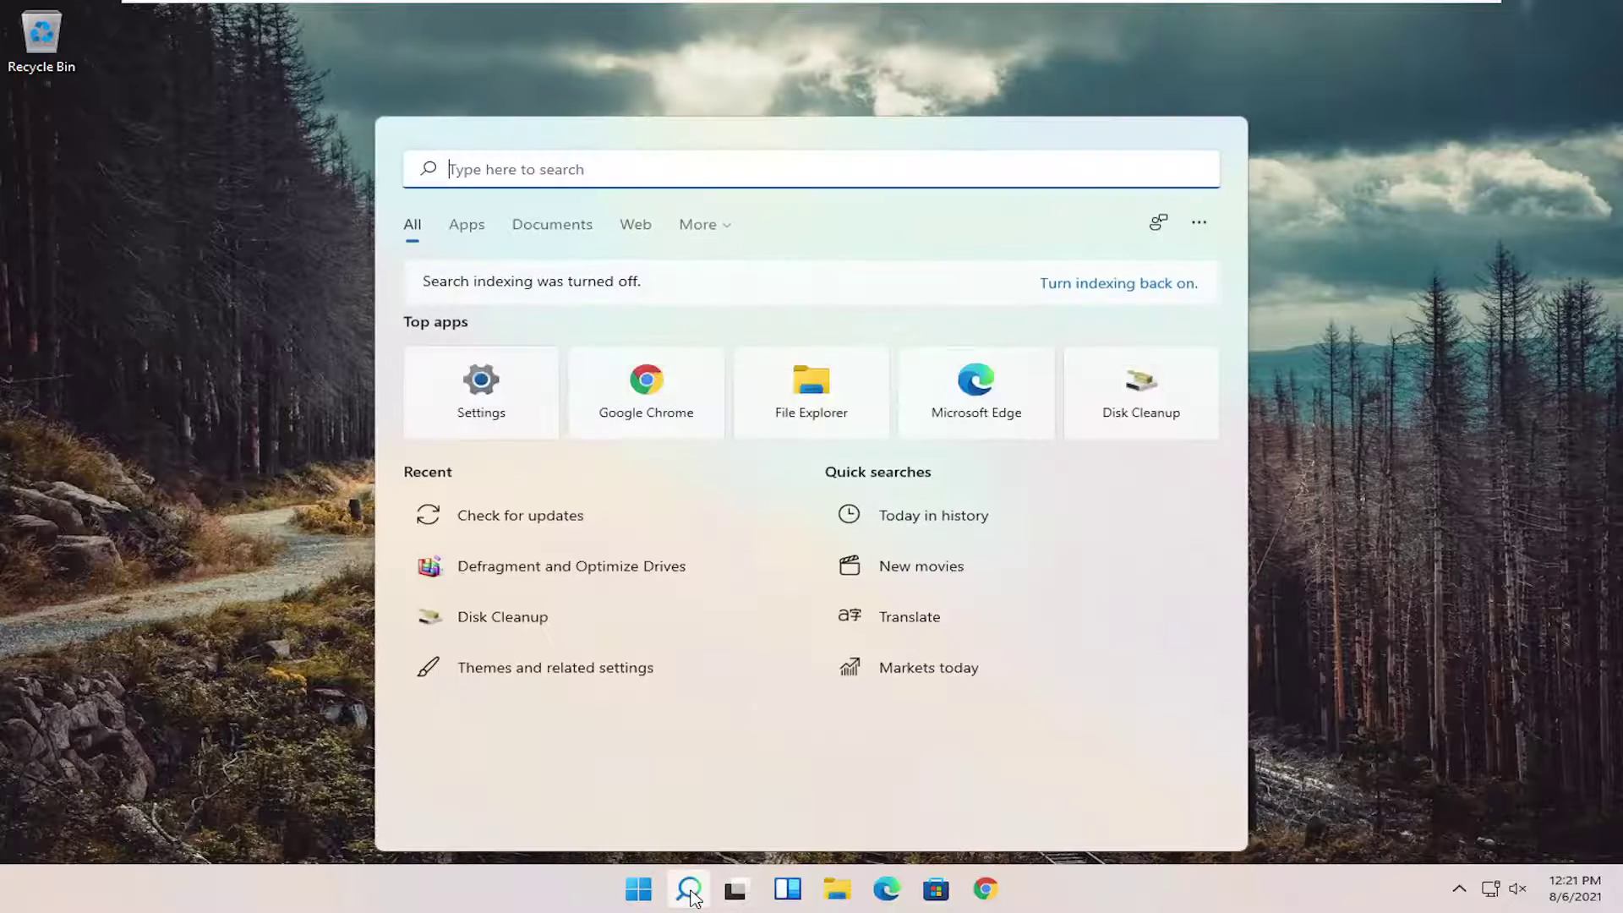
{"action": "type", "text": "regedit"}
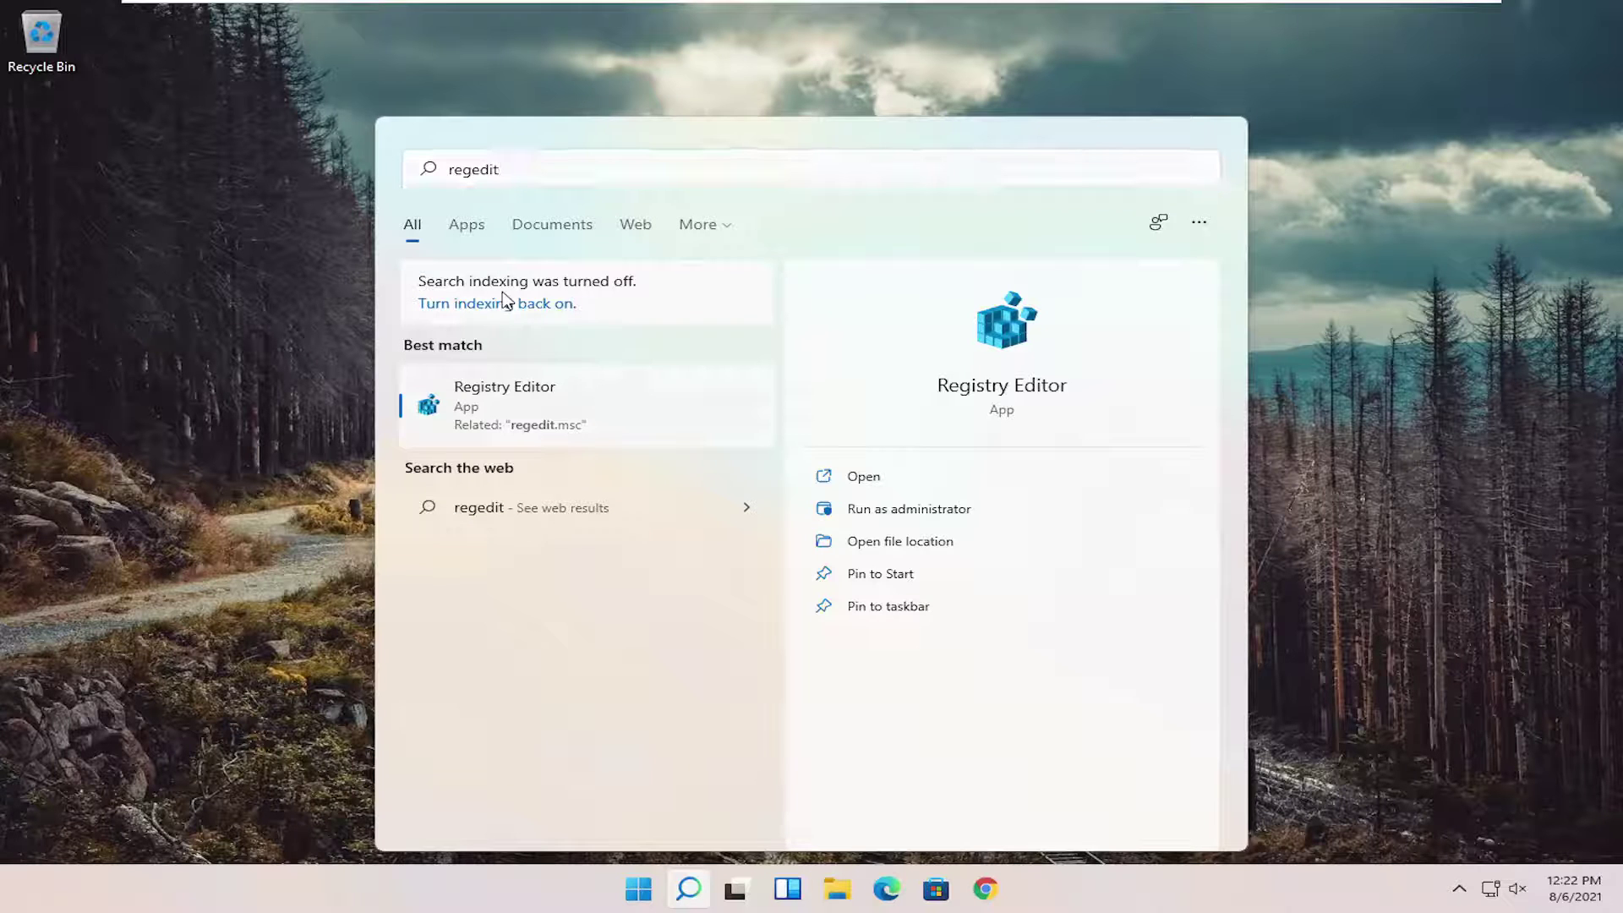
{"action": "right_click", "coordinate": [517, 406]}
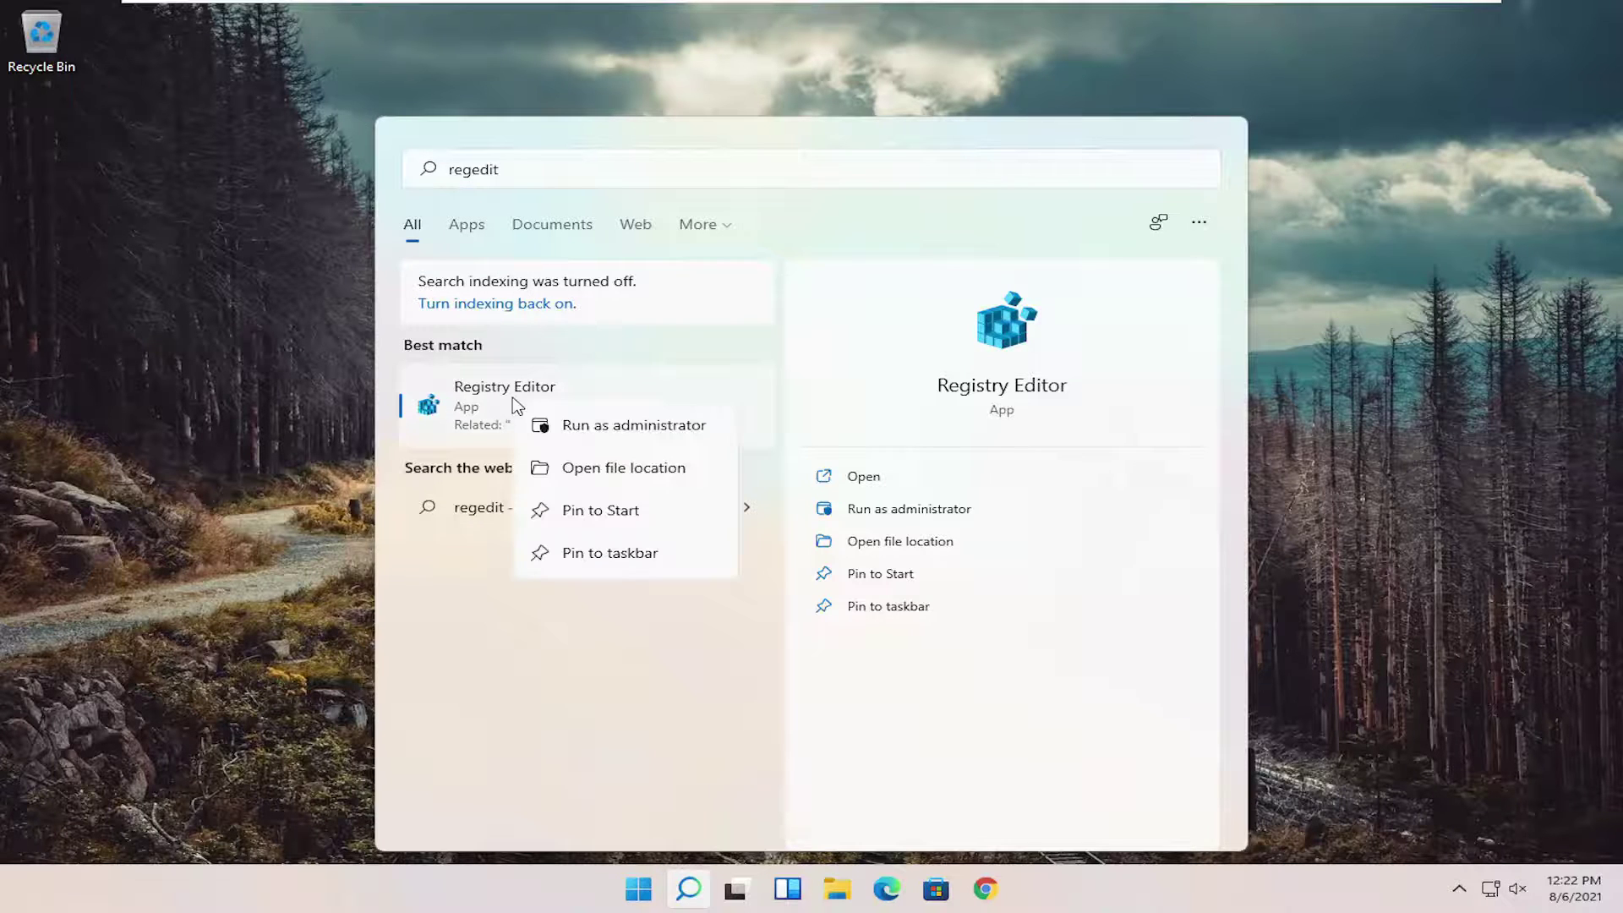
{"action": "left_click", "coordinate": [637, 431]}
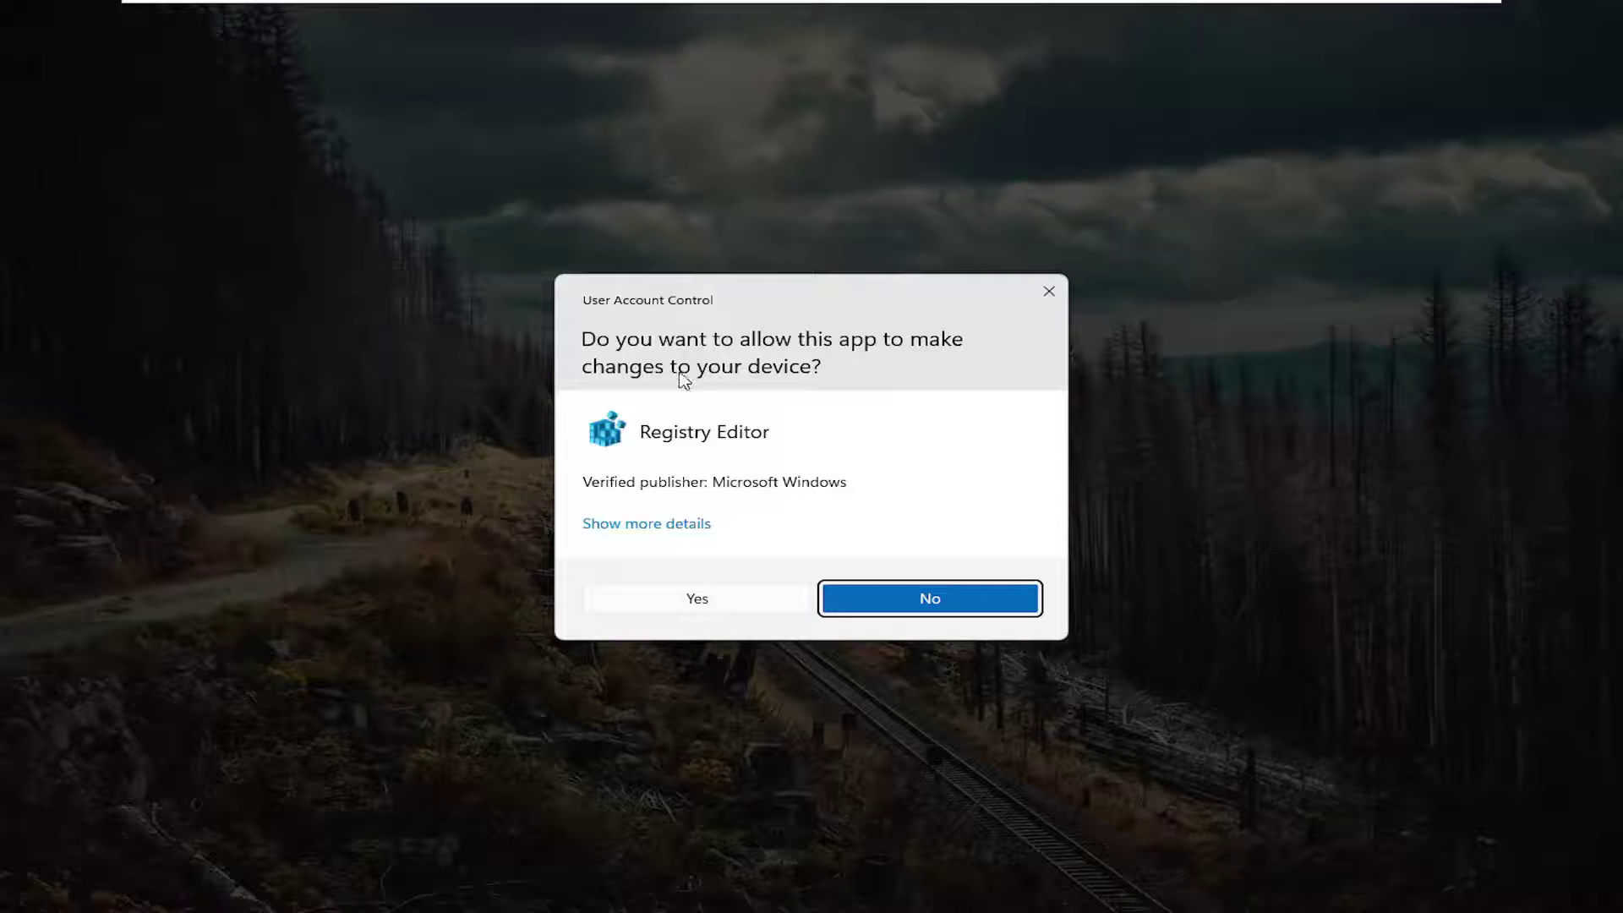
{"action": "left_click", "coordinate": [728, 600]}
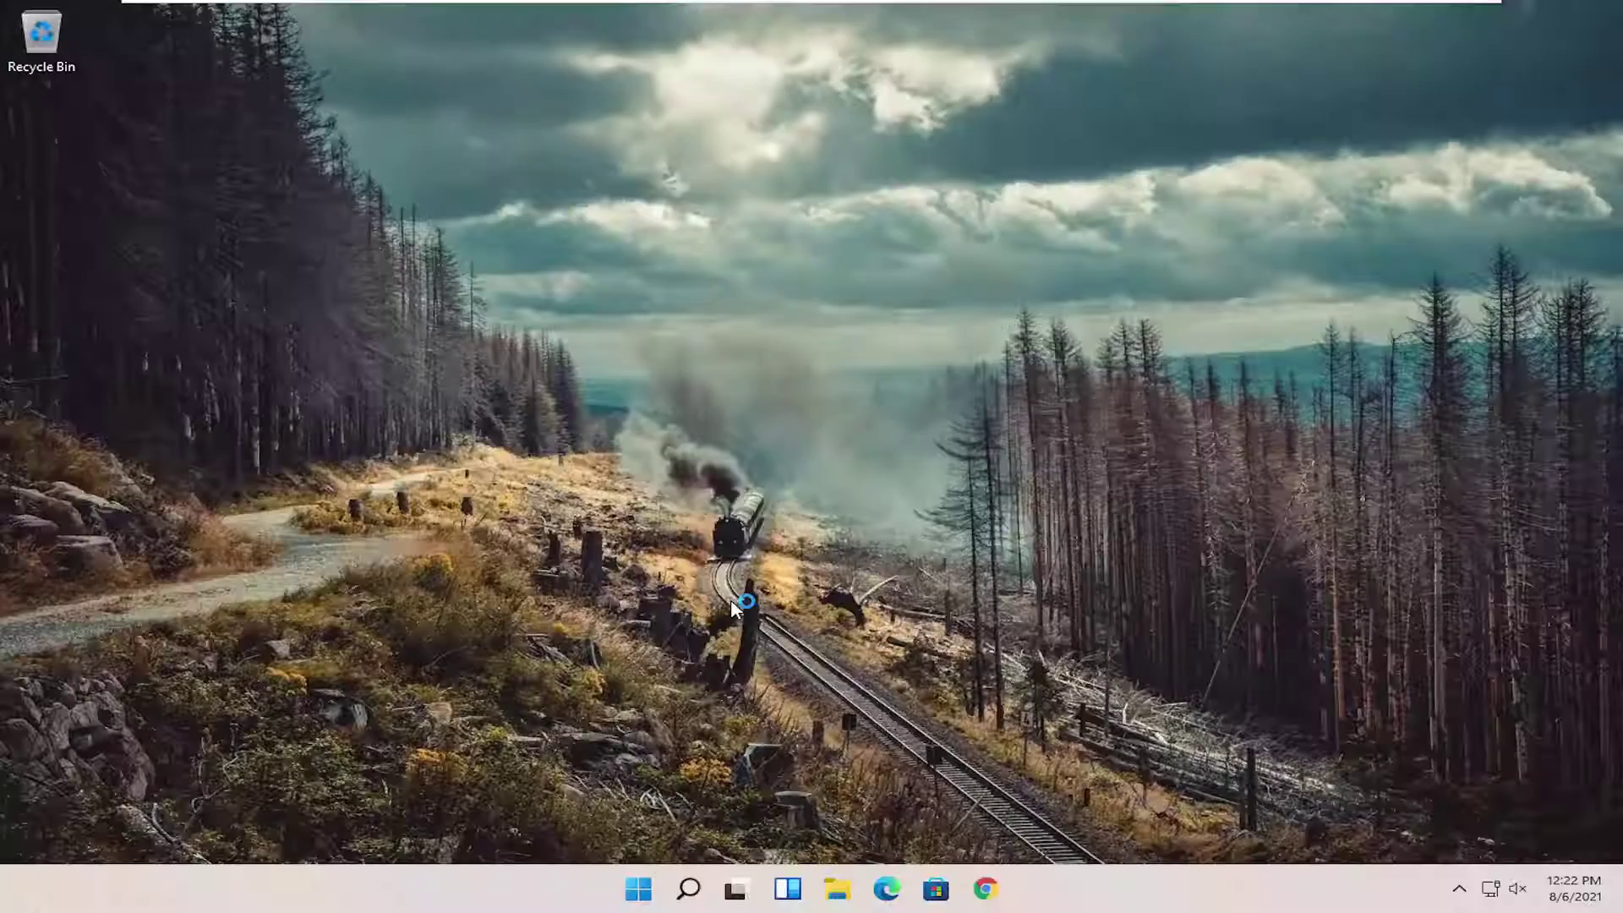
{"action": "left_click_drag", "start_coordinate": [553, 52], "coordinate": [711, 109]}
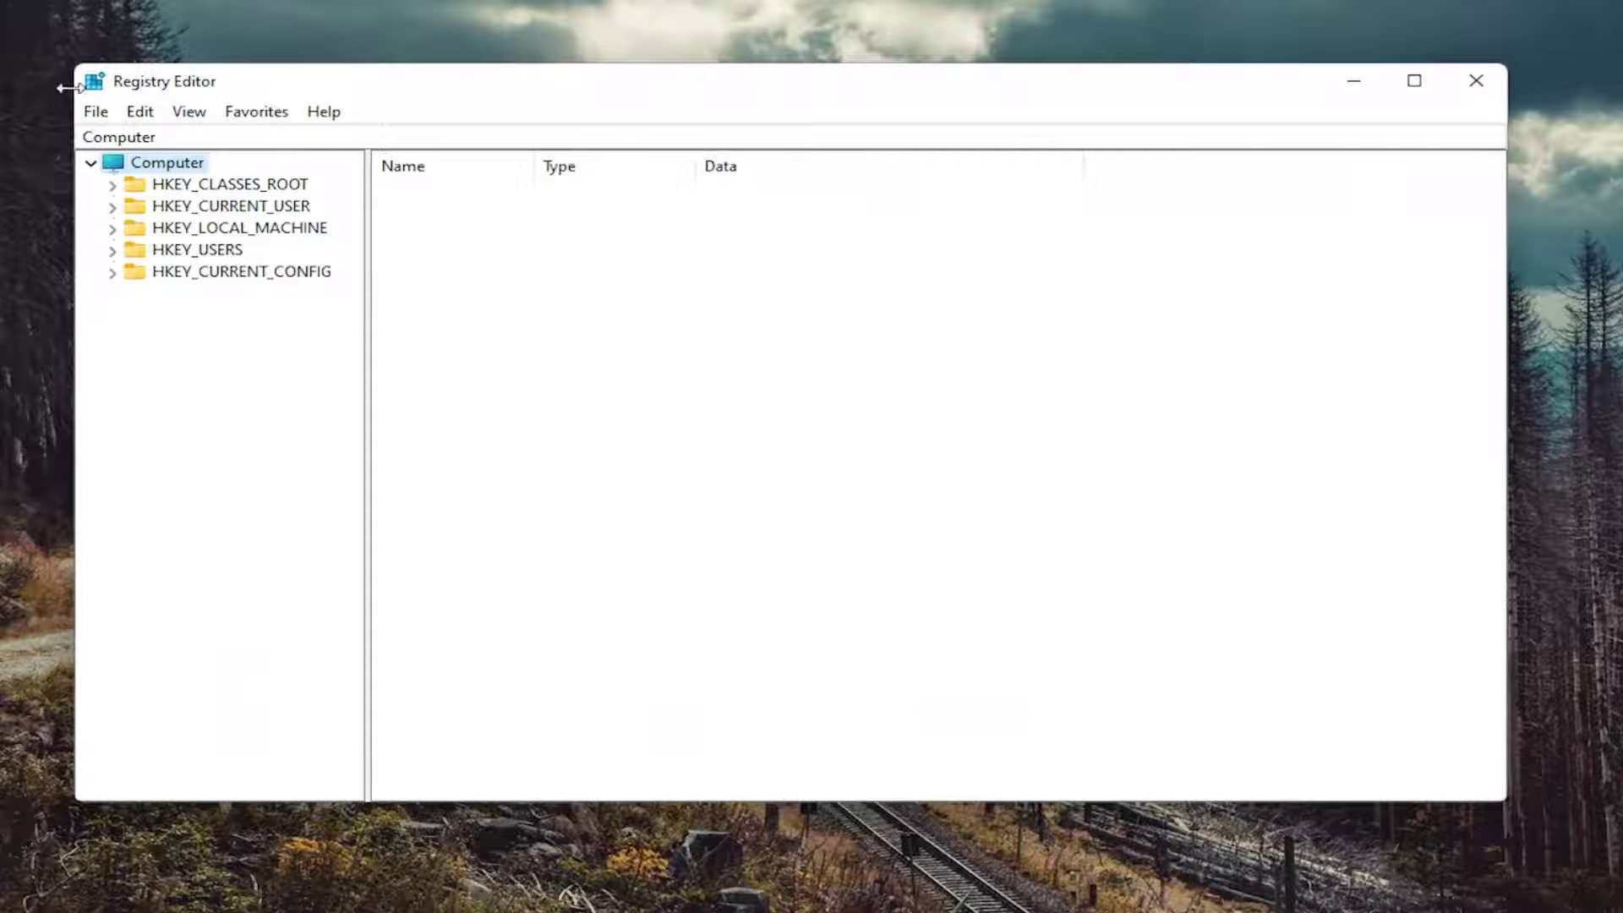
{"action": "left_click", "coordinate": [109, 118]}
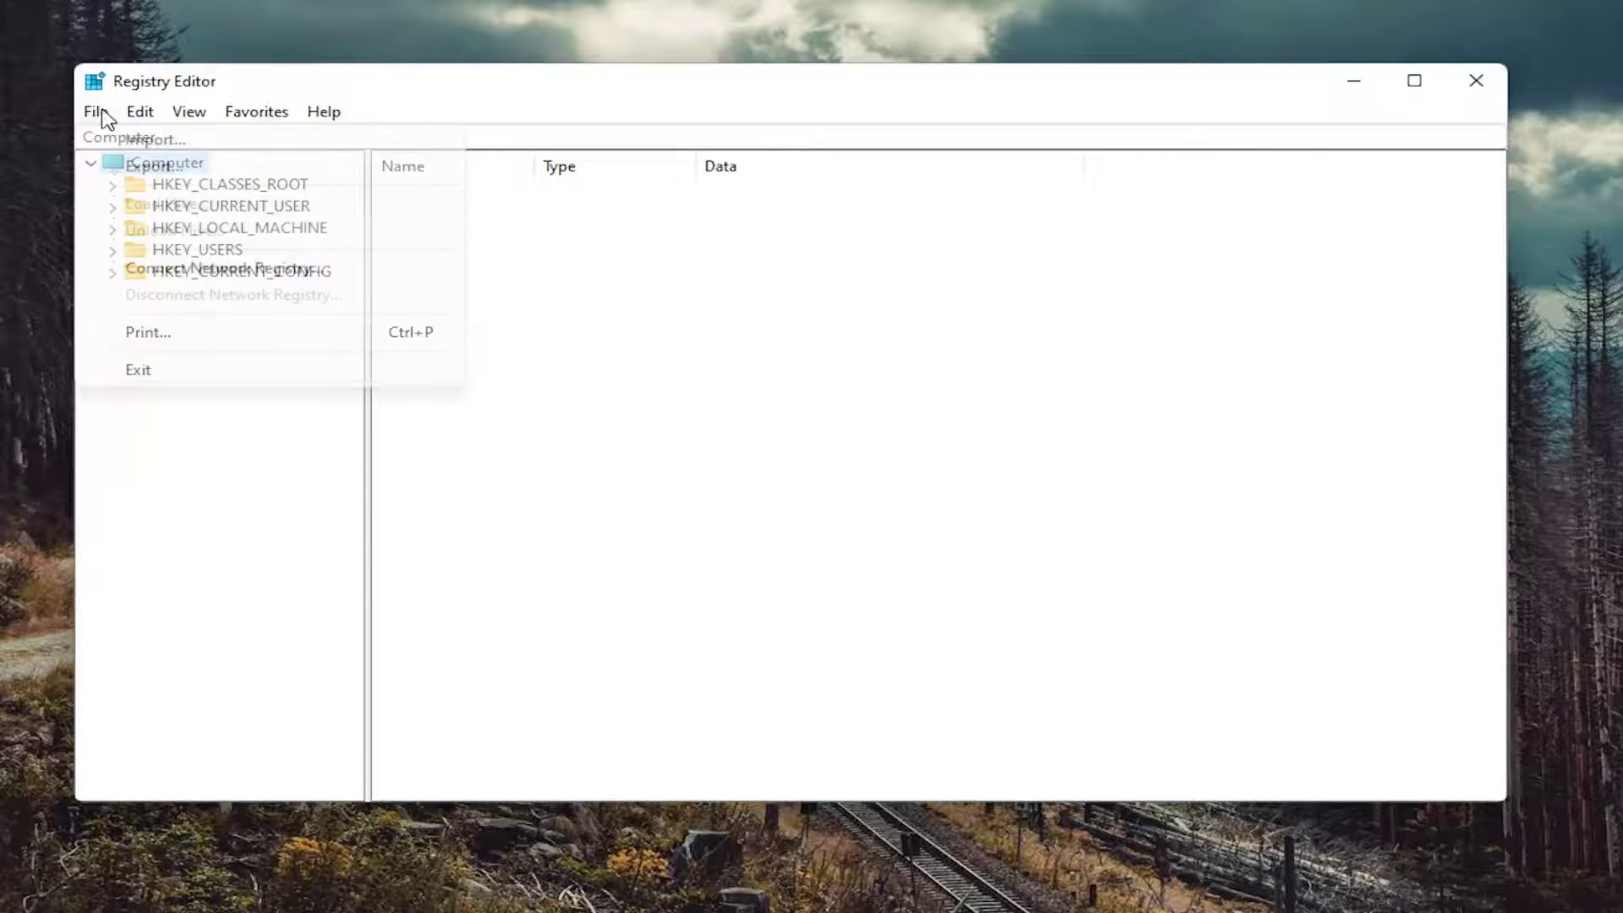
{"action": "left_click", "coordinate": [131, 165]}
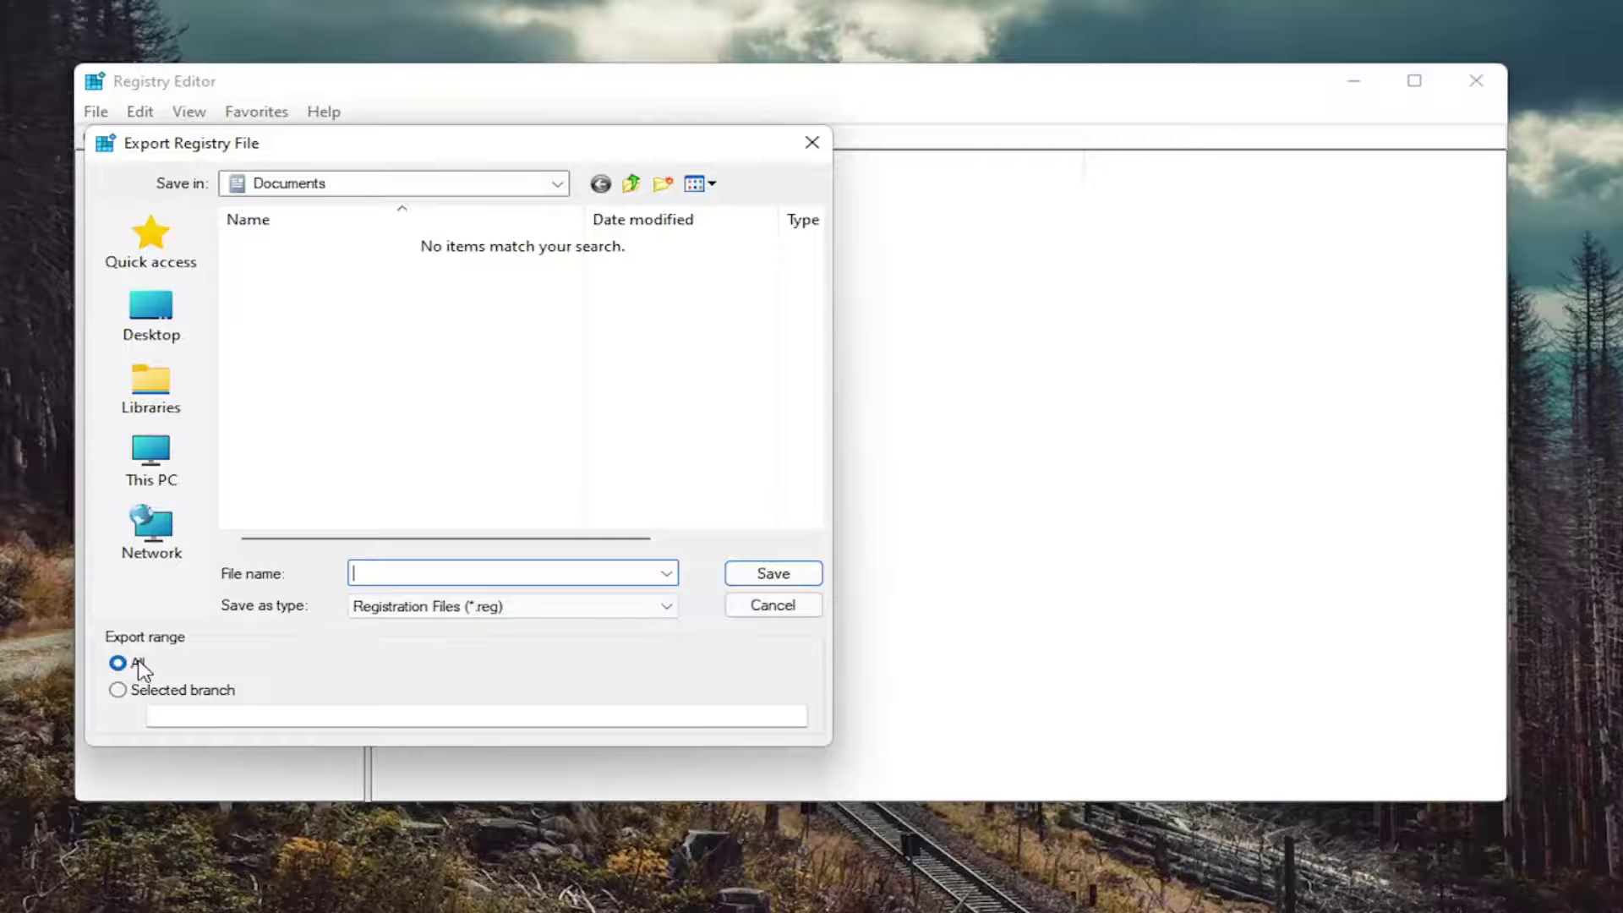
{"action": "left_click", "coordinate": [152, 323]}
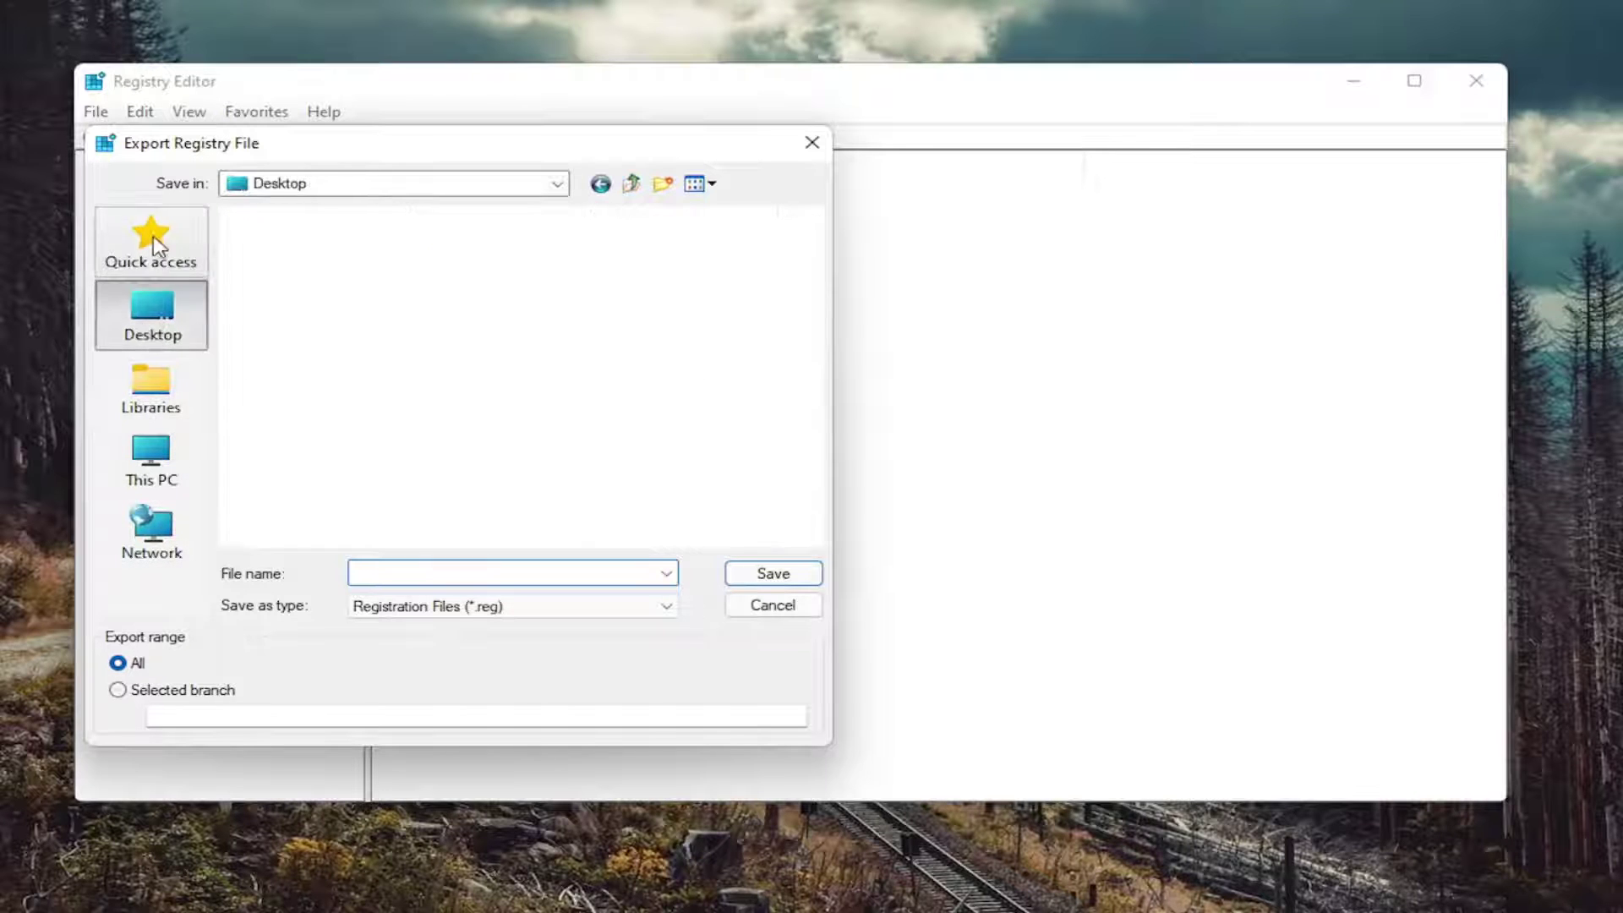
{"action": "left_click", "coordinate": [744, 606]}
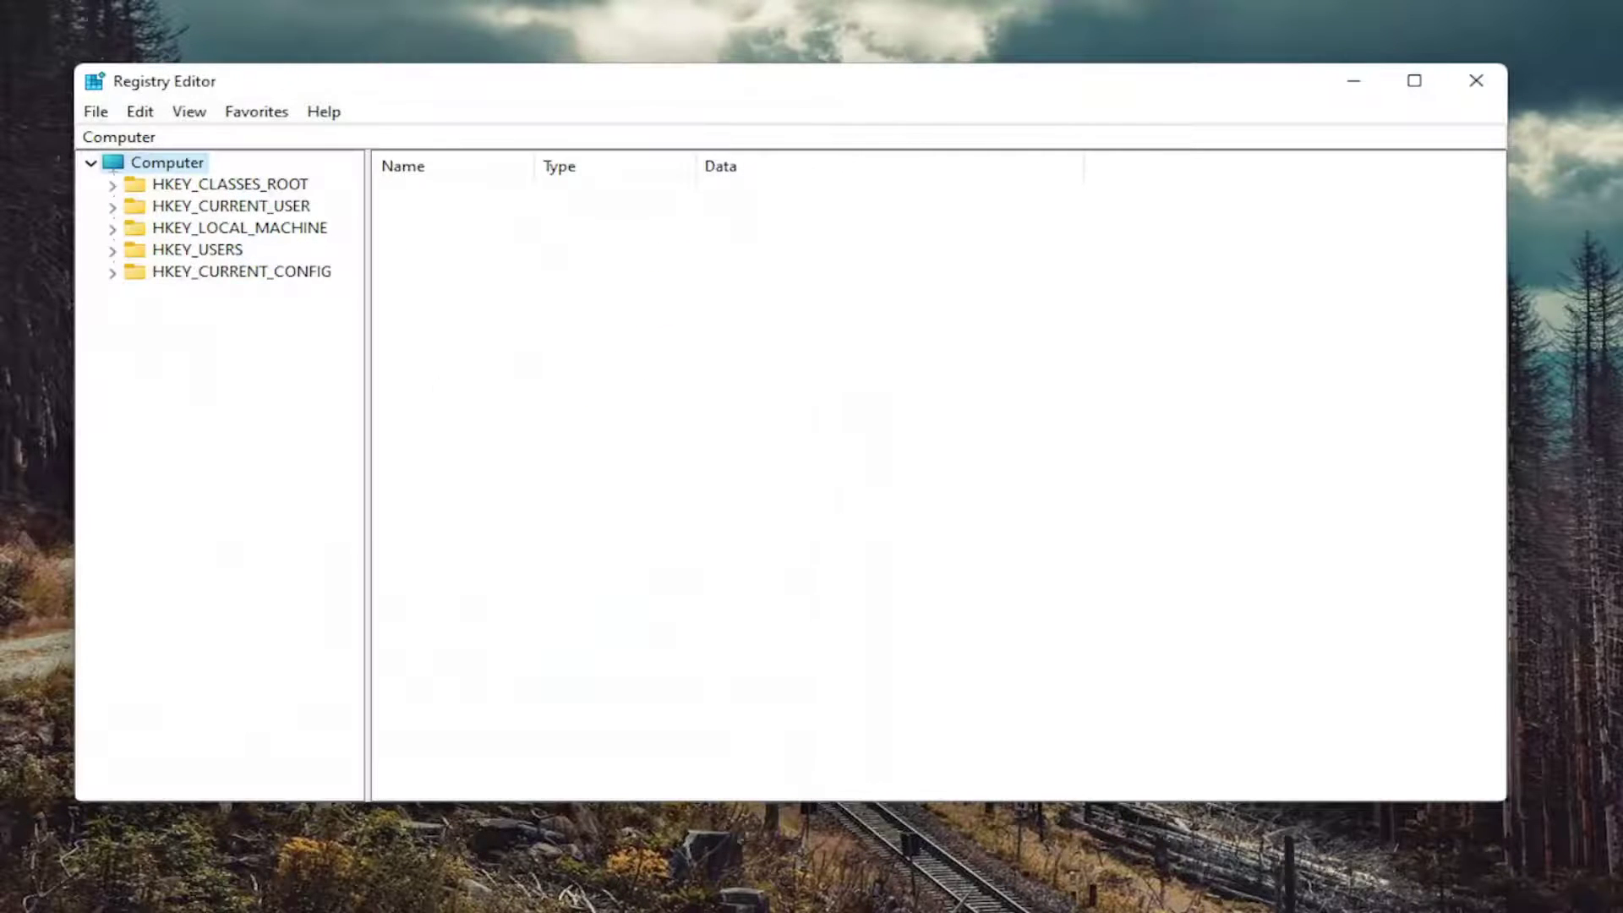
{"action": "left_click", "coordinate": [96, 114]}
{"action": "left_click", "coordinate": [148, 138]}
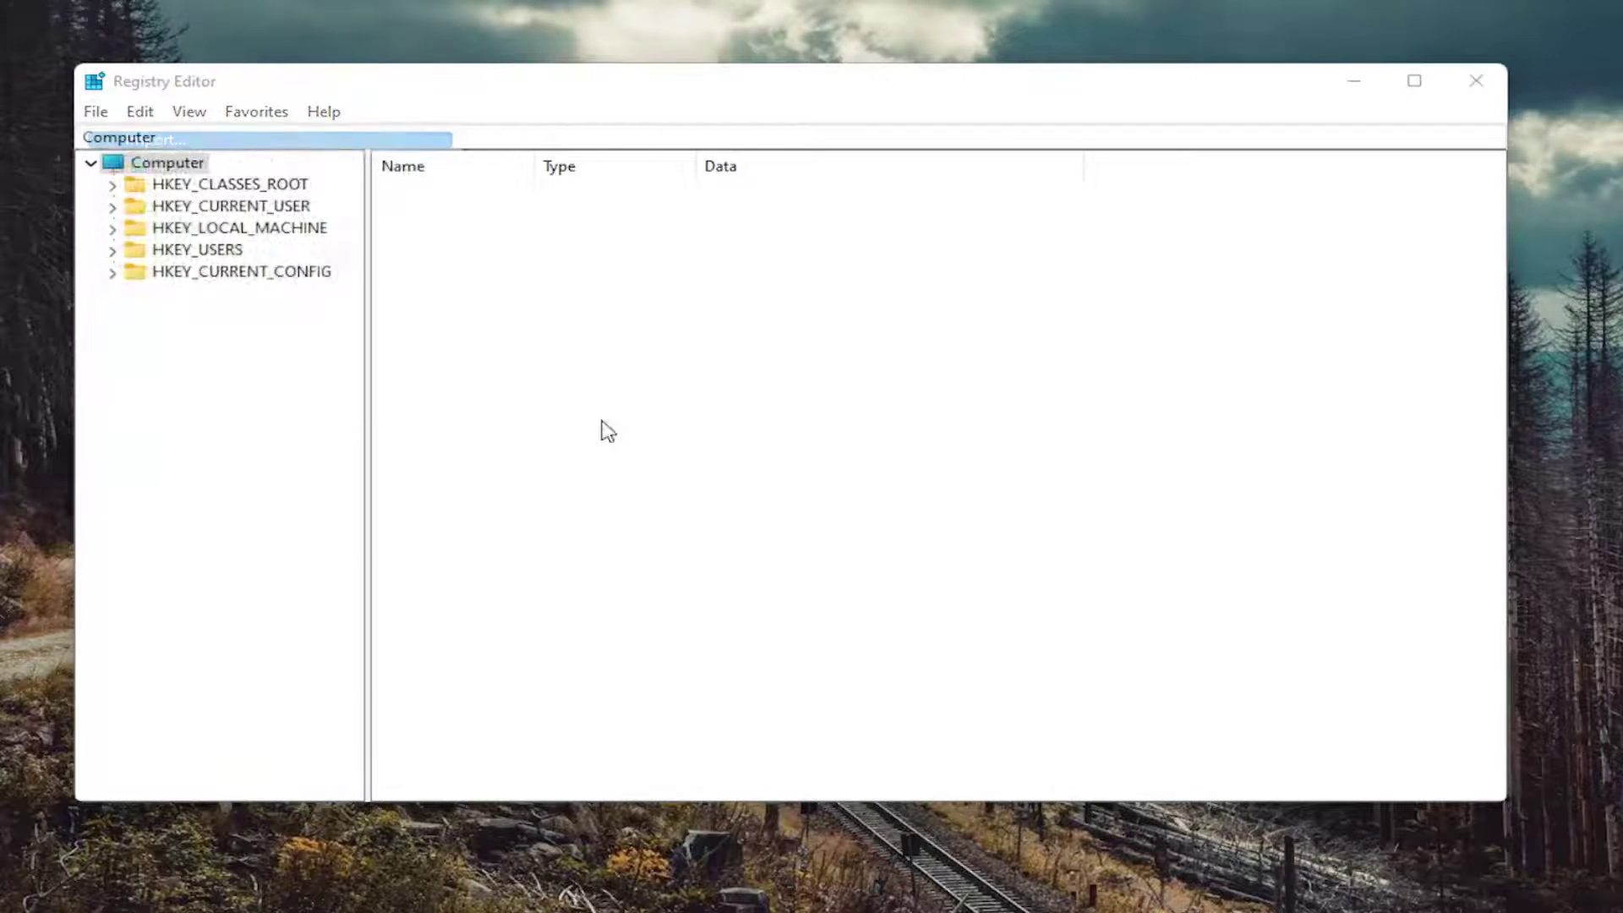
{"action": "left_click", "coordinate": [950, 665]}
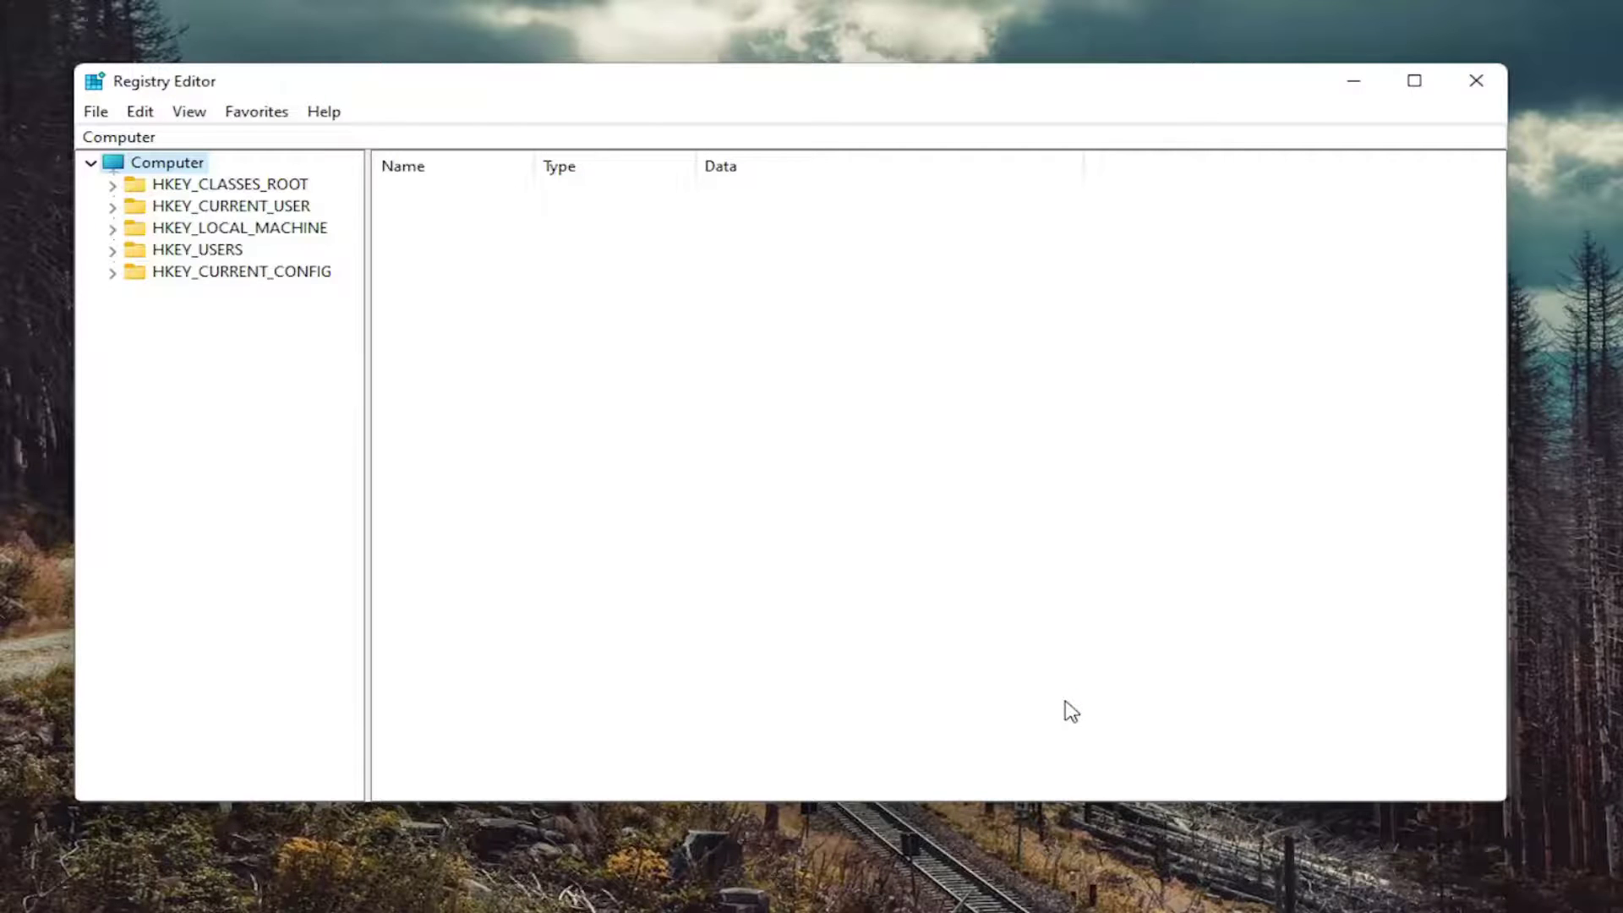
Expand HKEY_CLASSES_ROOT and open the .exe key's (Default) value for editing.
{"action": "double_click", "coordinate": [296, 187]}
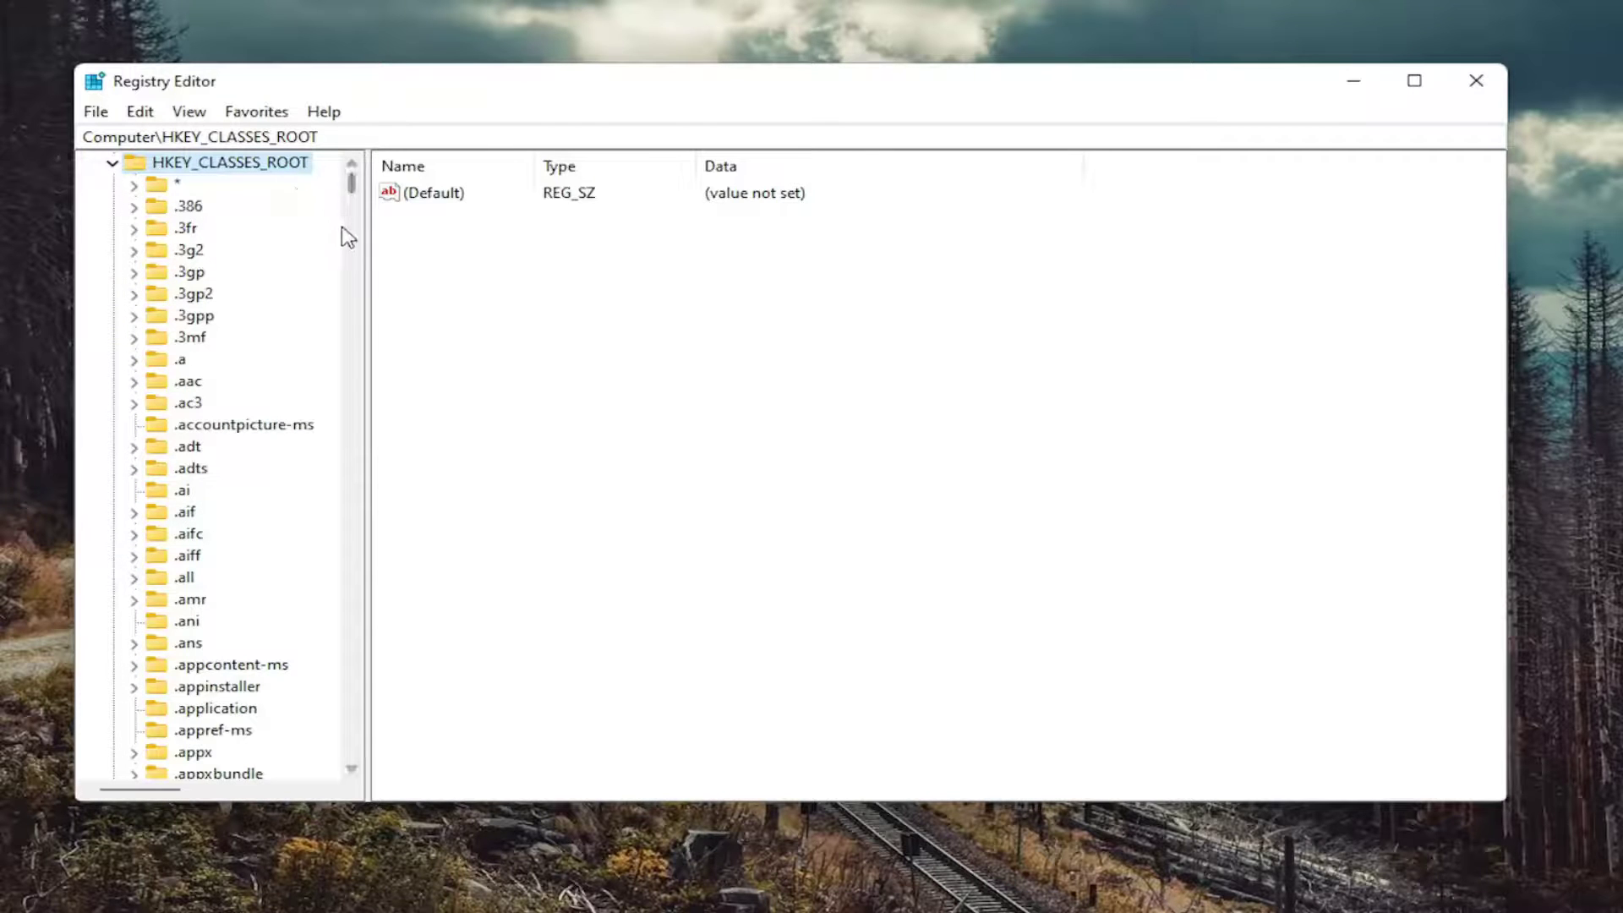
{"action": "left_click_drag", "start_coordinate": [366, 246], "coordinate": [468, 254]}
{"action": "scroll", "coordinate": [206, 663], "scroll_direction": "down", "scroll_amount": 20}
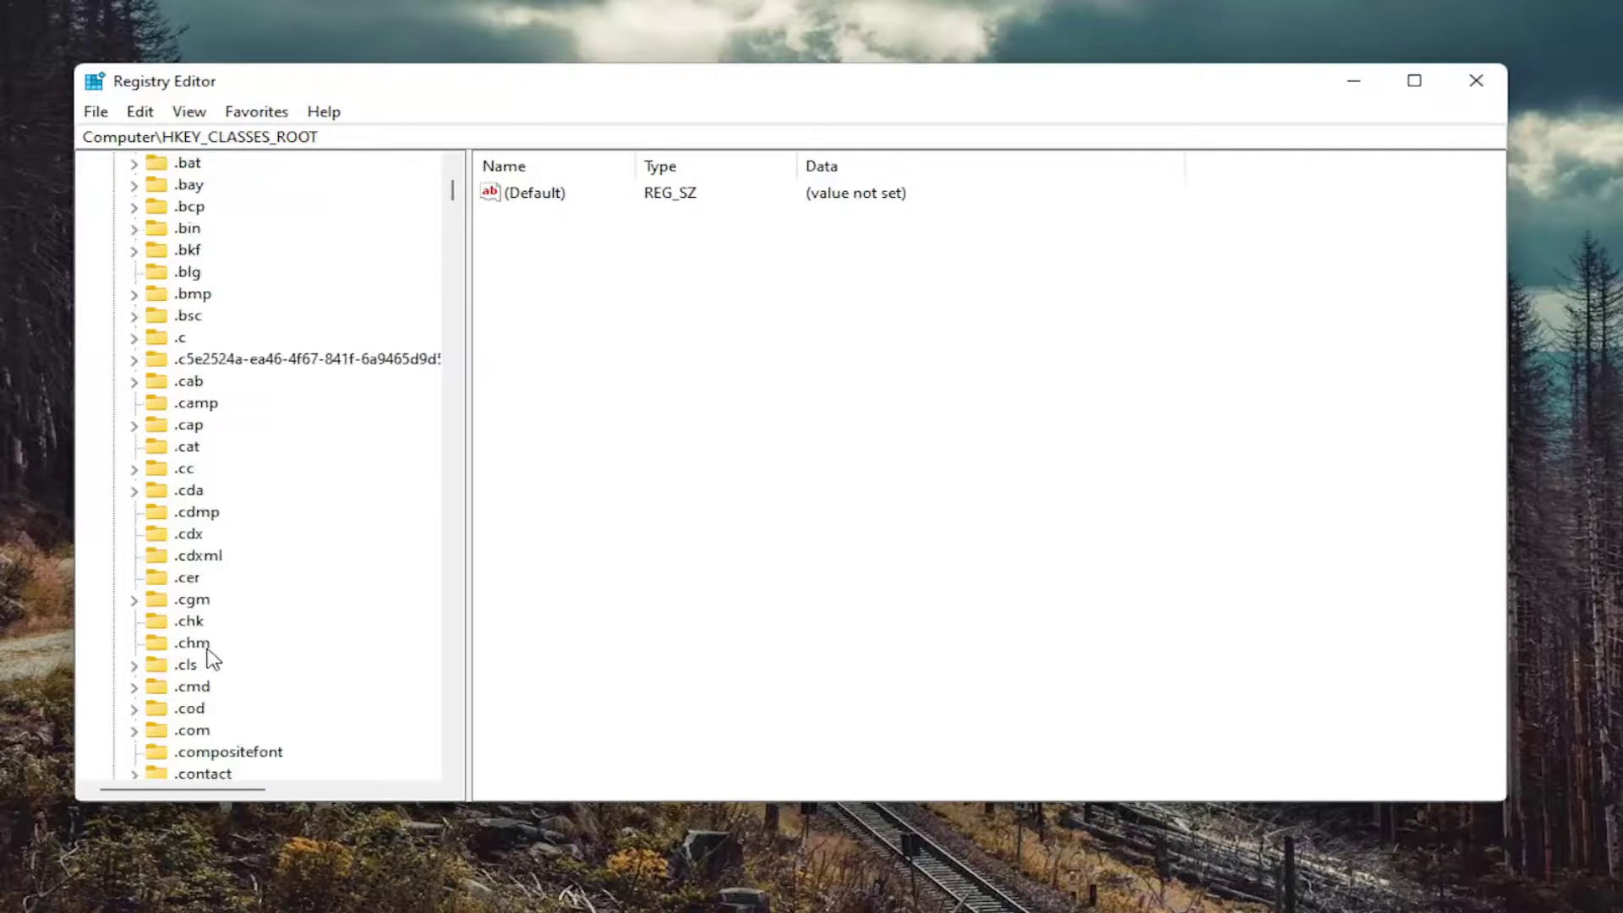
{"action": "scroll", "coordinate": [191, 714], "scroll_direction": "down", "scroll_amount": 8}
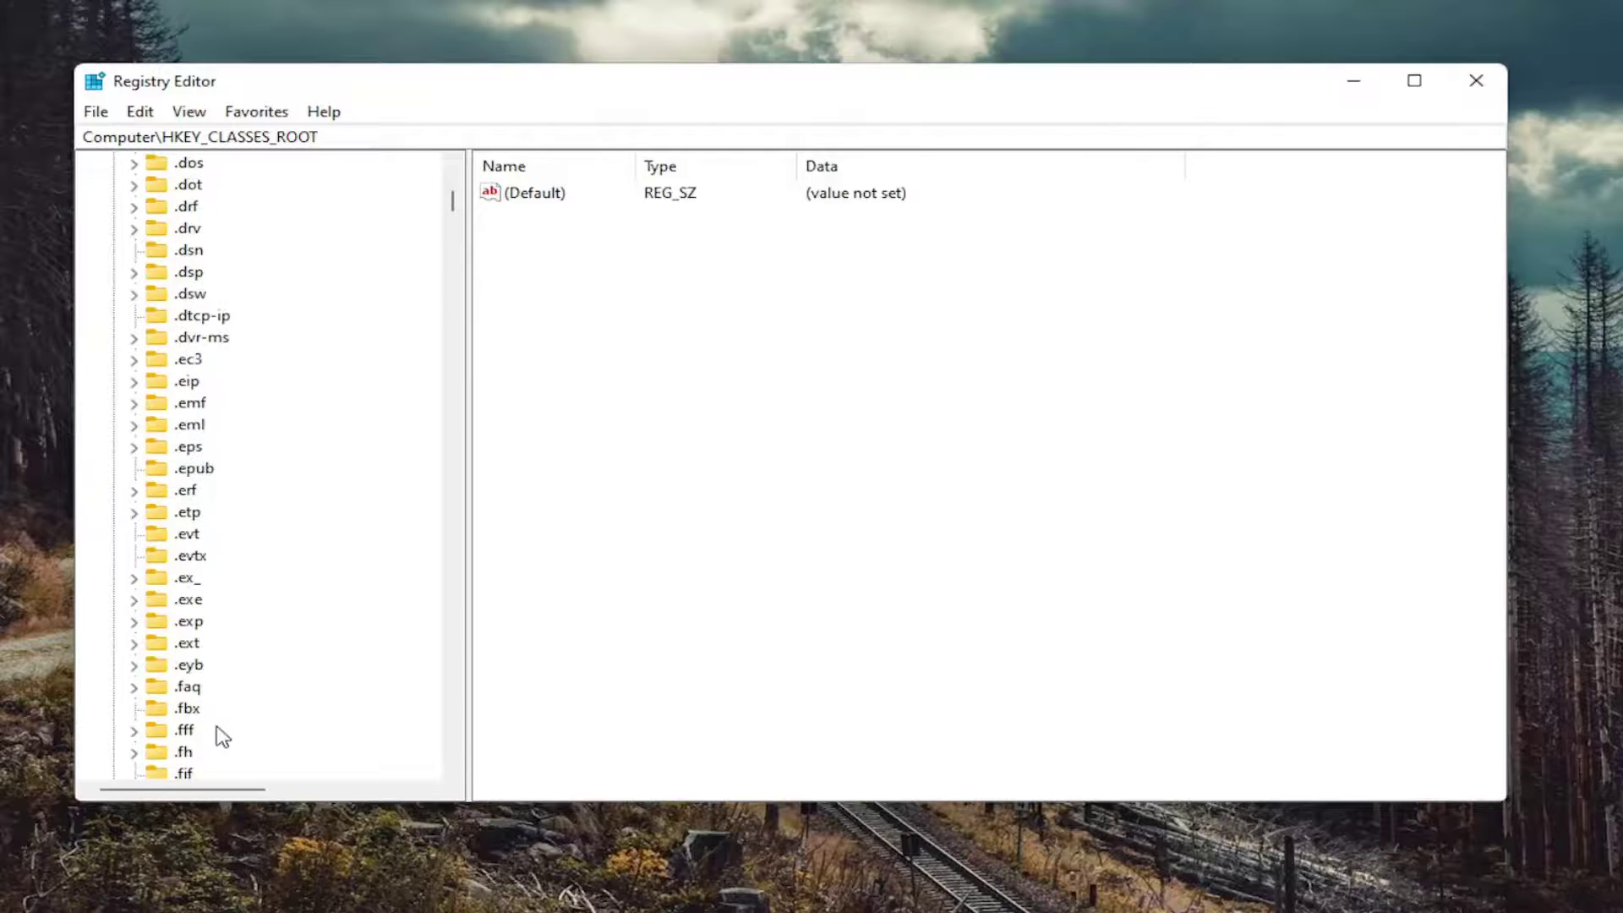
{"action": "left_click", "coordinate": [200, 601]}
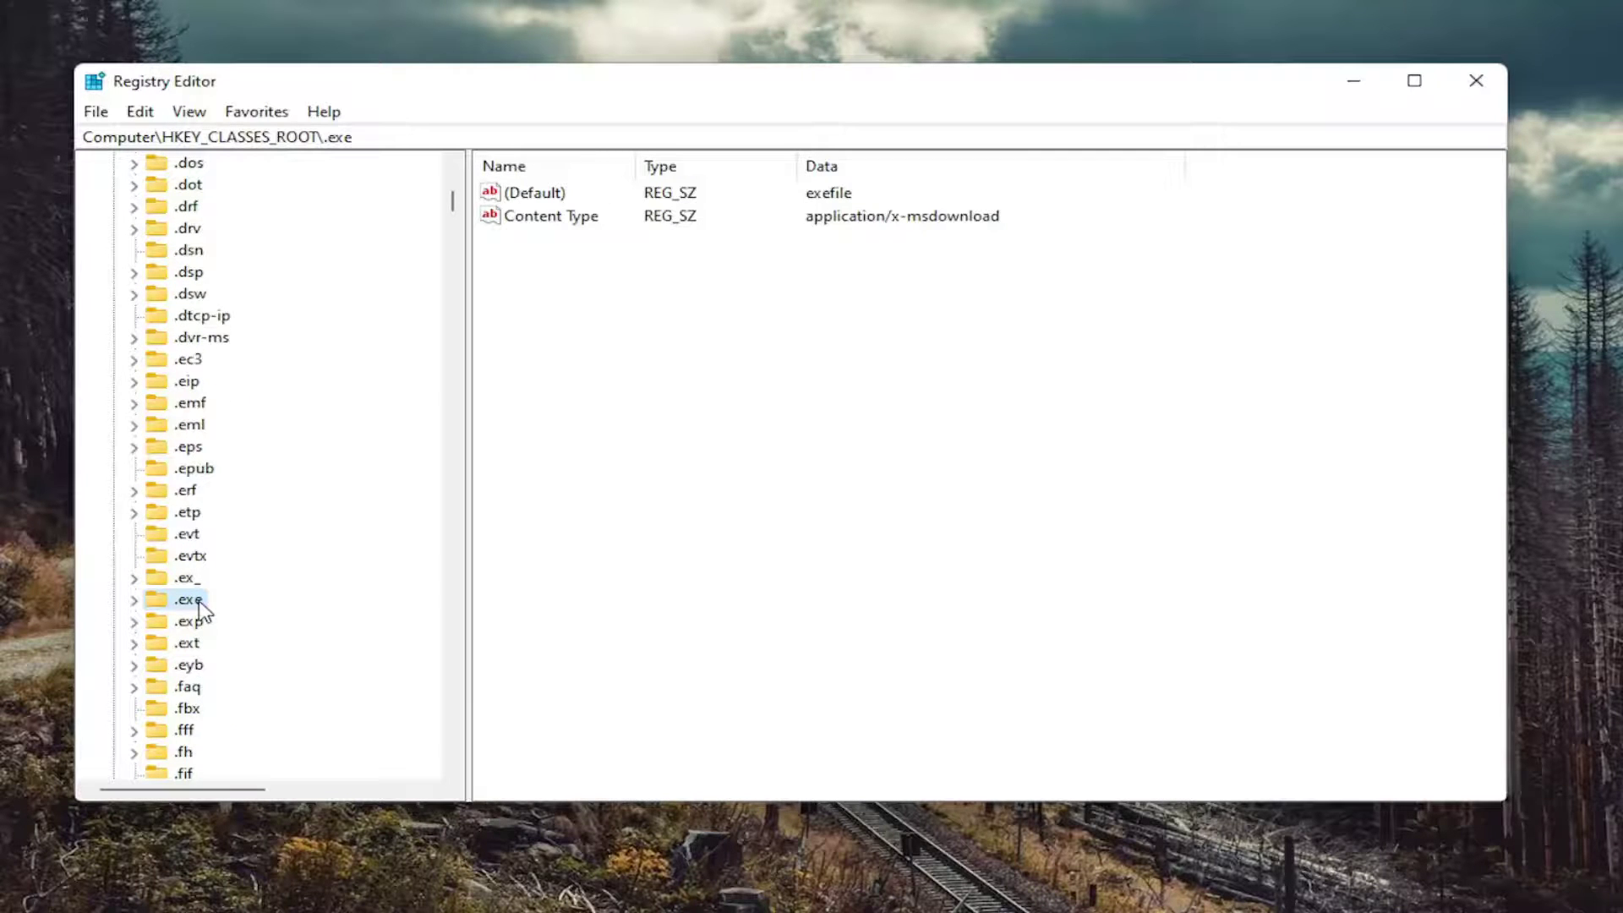
{"action": "left_click", "coordinate": [536, 199]}
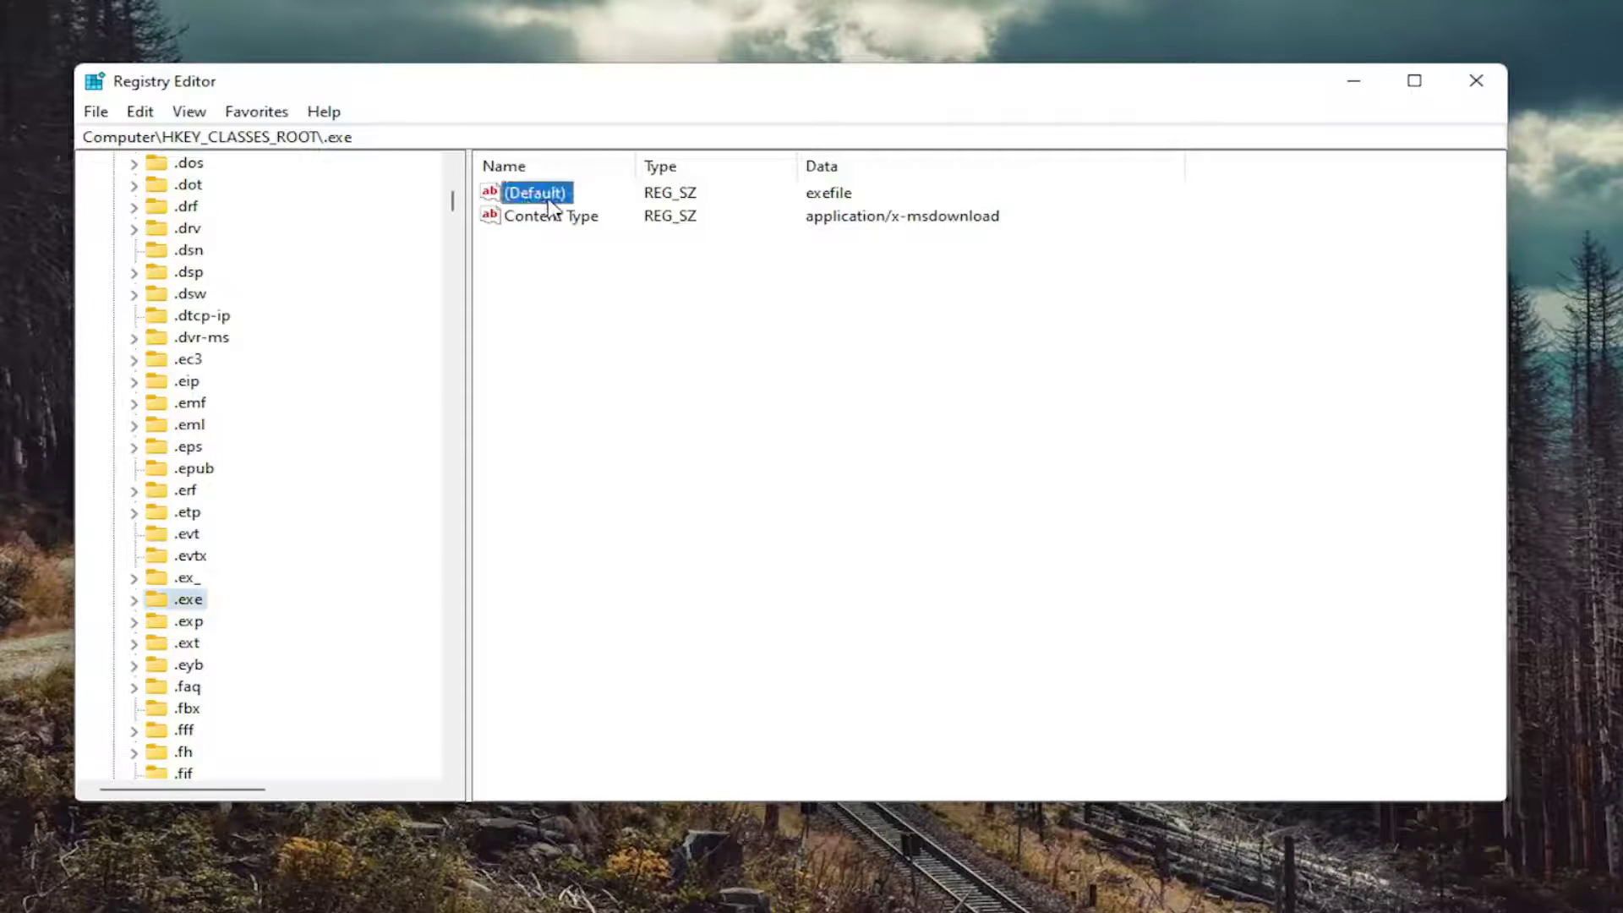
{"action": "double_click", "coordinate": [536, 194]}
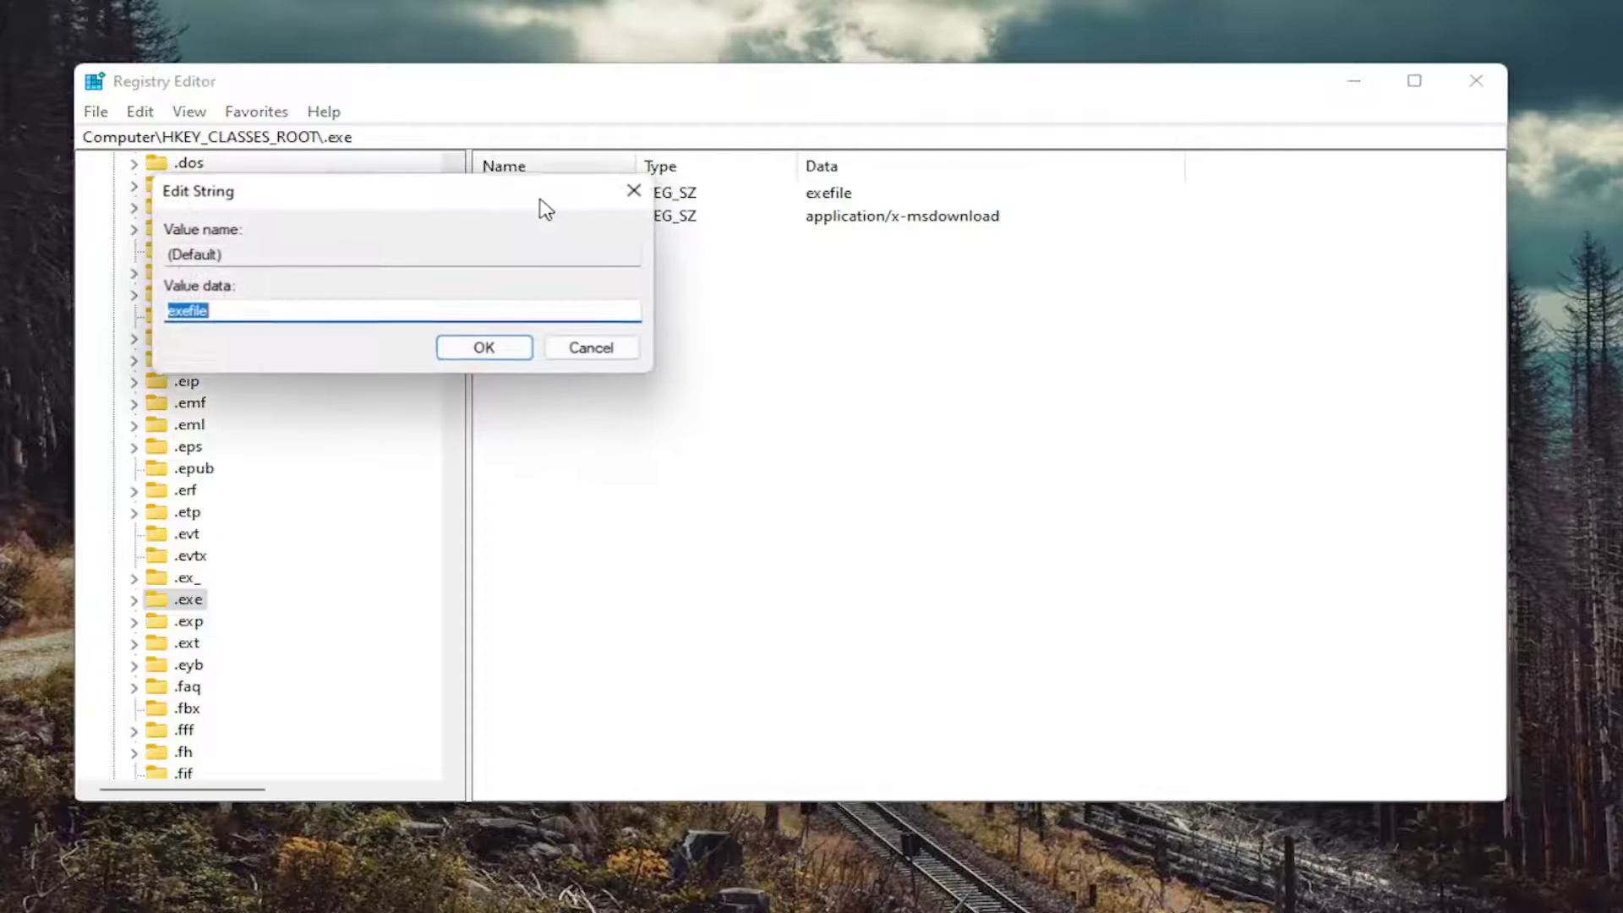
Confirm the value data reads exefile, then collapse the tree back to Computer.
{"action": "key", "text": "End"}
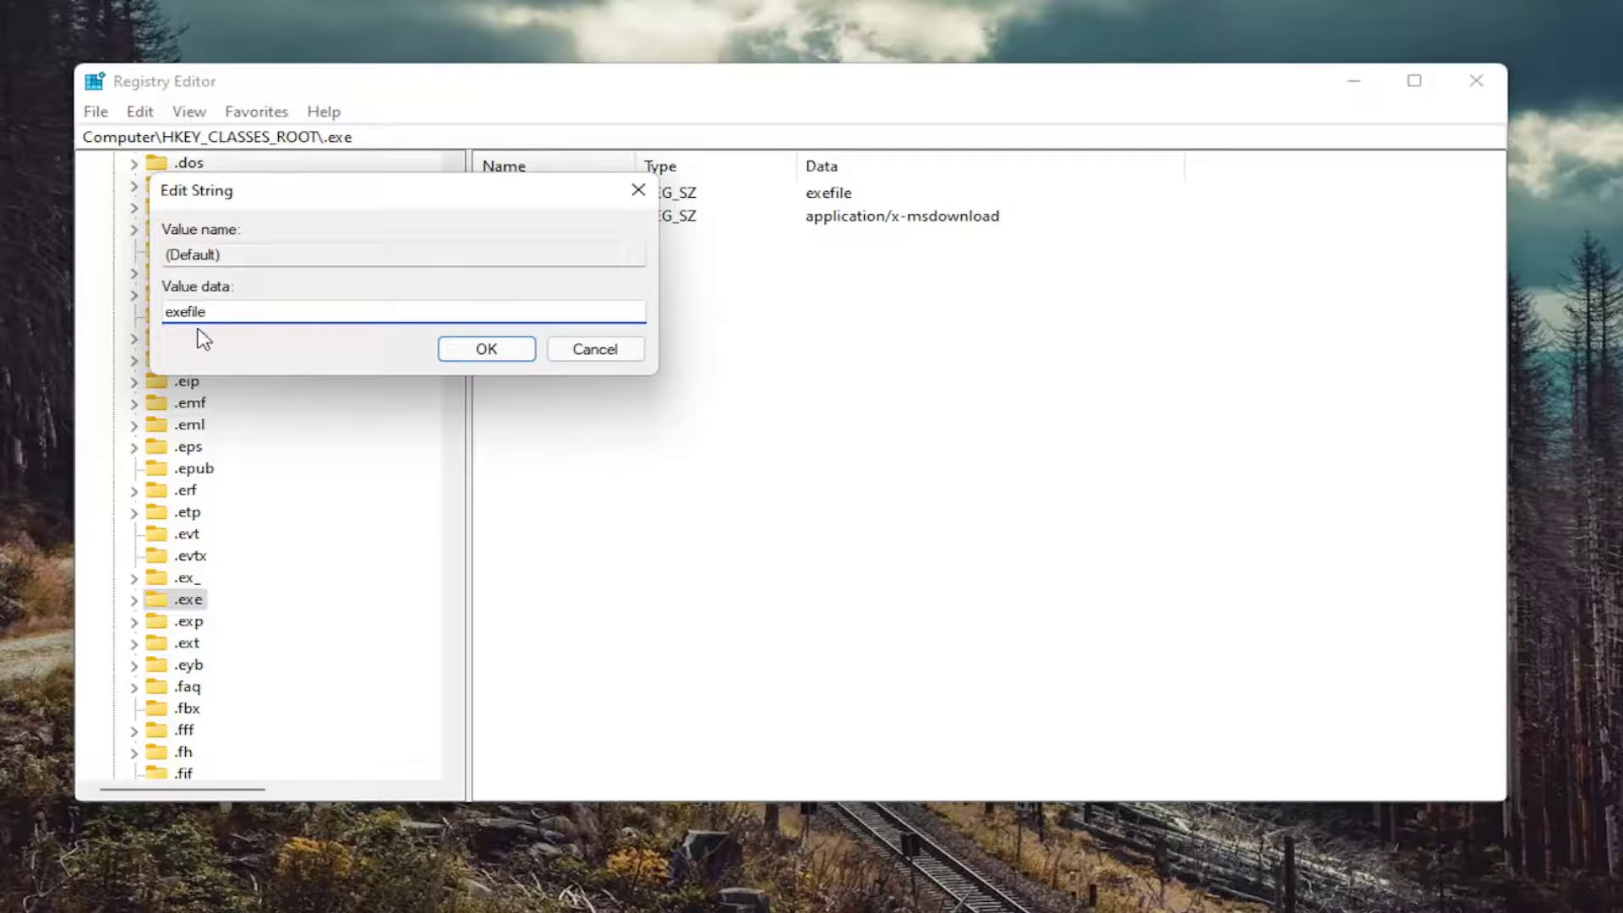
{"action": "left_click", "coordinate": [474, 350]}
{"action": "scroll", "coordinate": [236, 525], "scroll_direction": "up", "scroll_amount": 7}
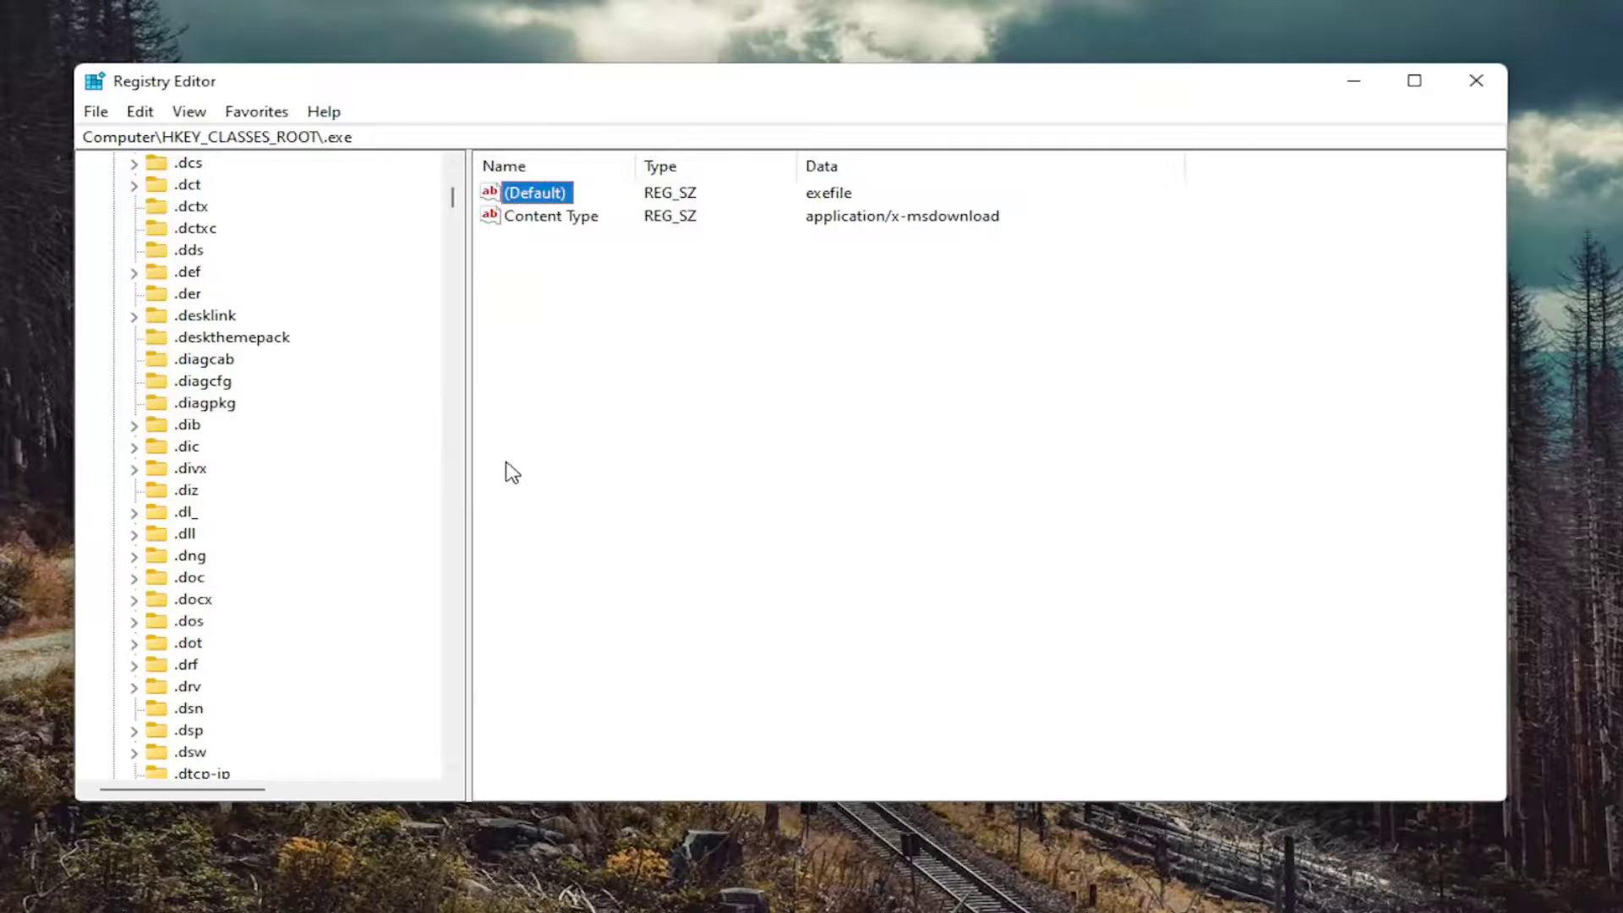
{"action": "scroll", "coordinate": [301, 366], "scroll_direction": "up", "scroll_amount": 20}
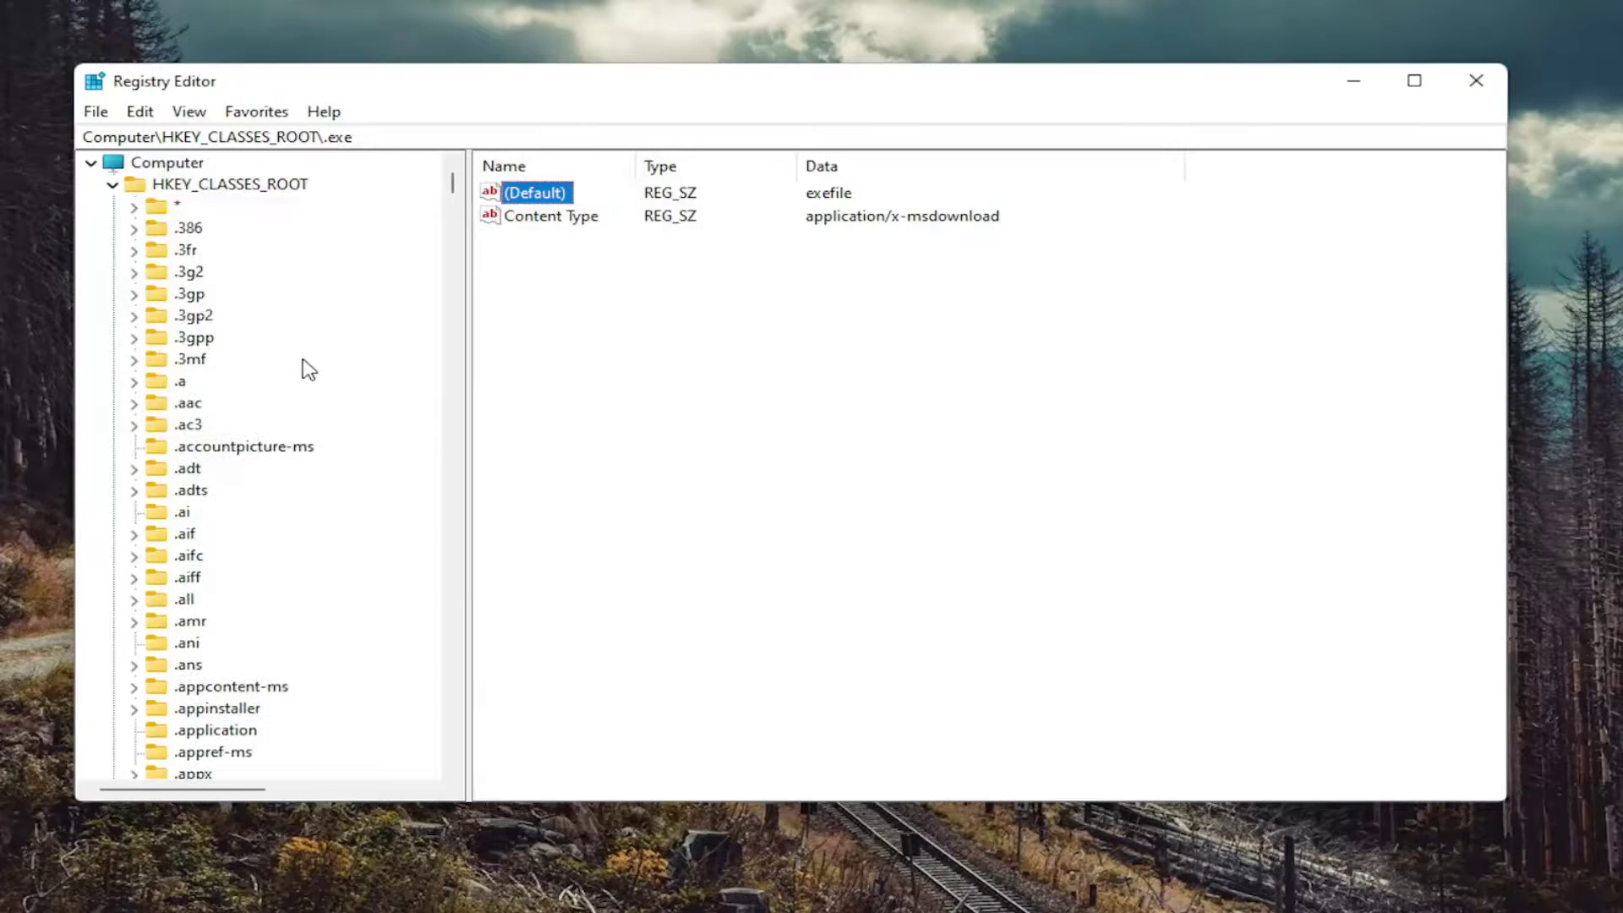
{"action": "left_click", "coordinate": [112, 184]}
{"action": "left_click", "coordinate": [160, 162]}
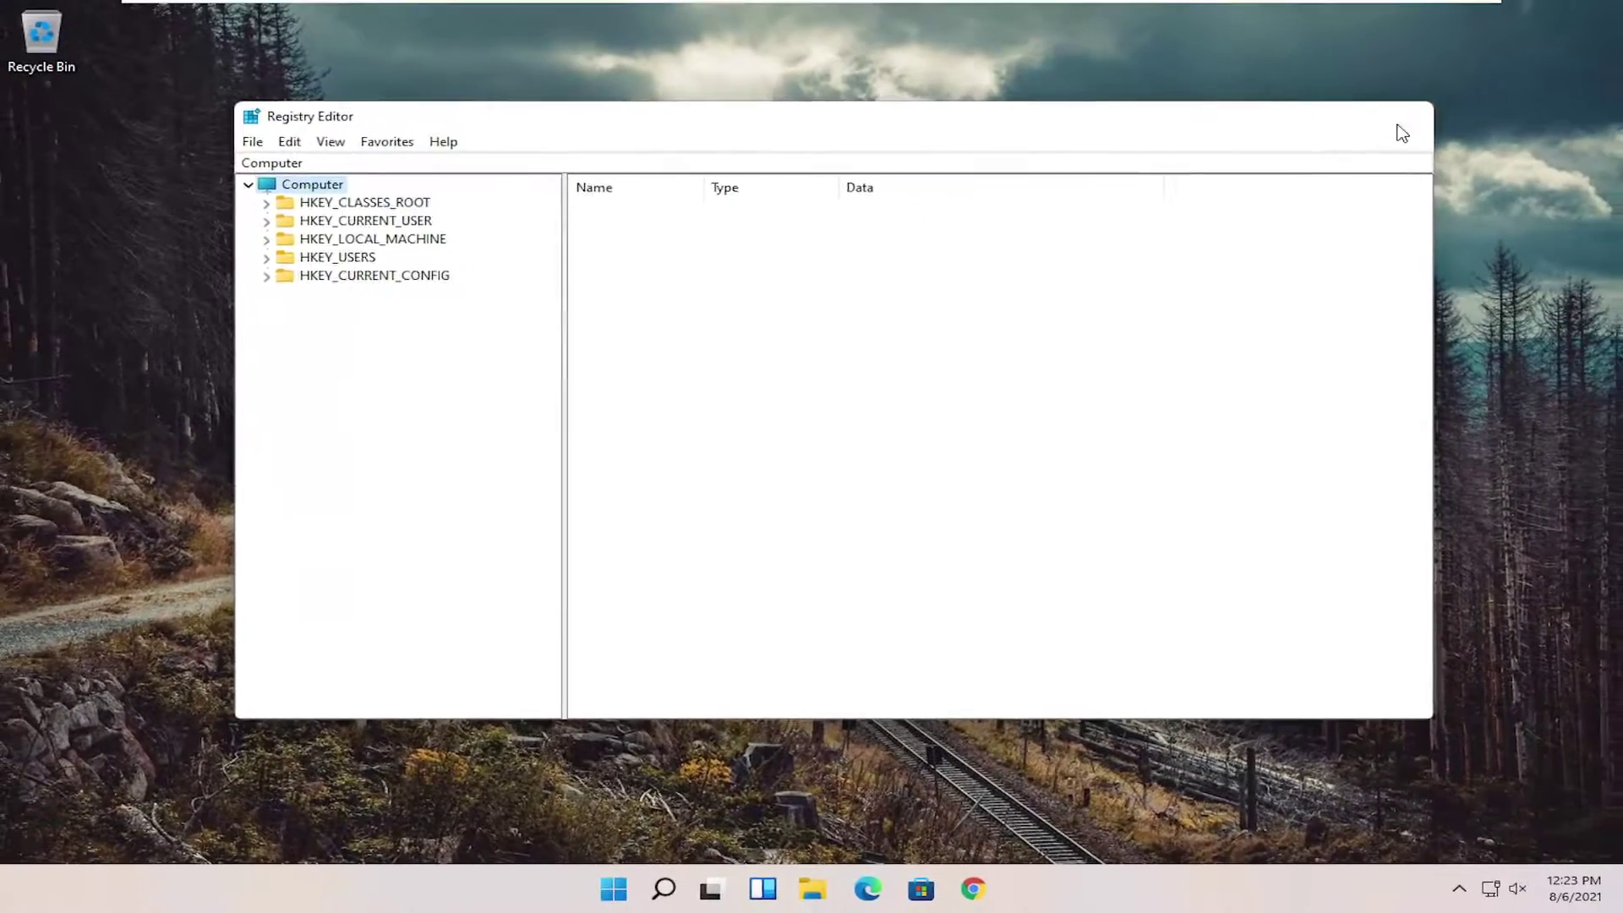
Close Registry Editor and bring up the Start button's system shortcuts menu.
{"action": "left_click", "coordinate": [1438, 100]}
{"action": "right_click", "coordinate": [642, 884]}
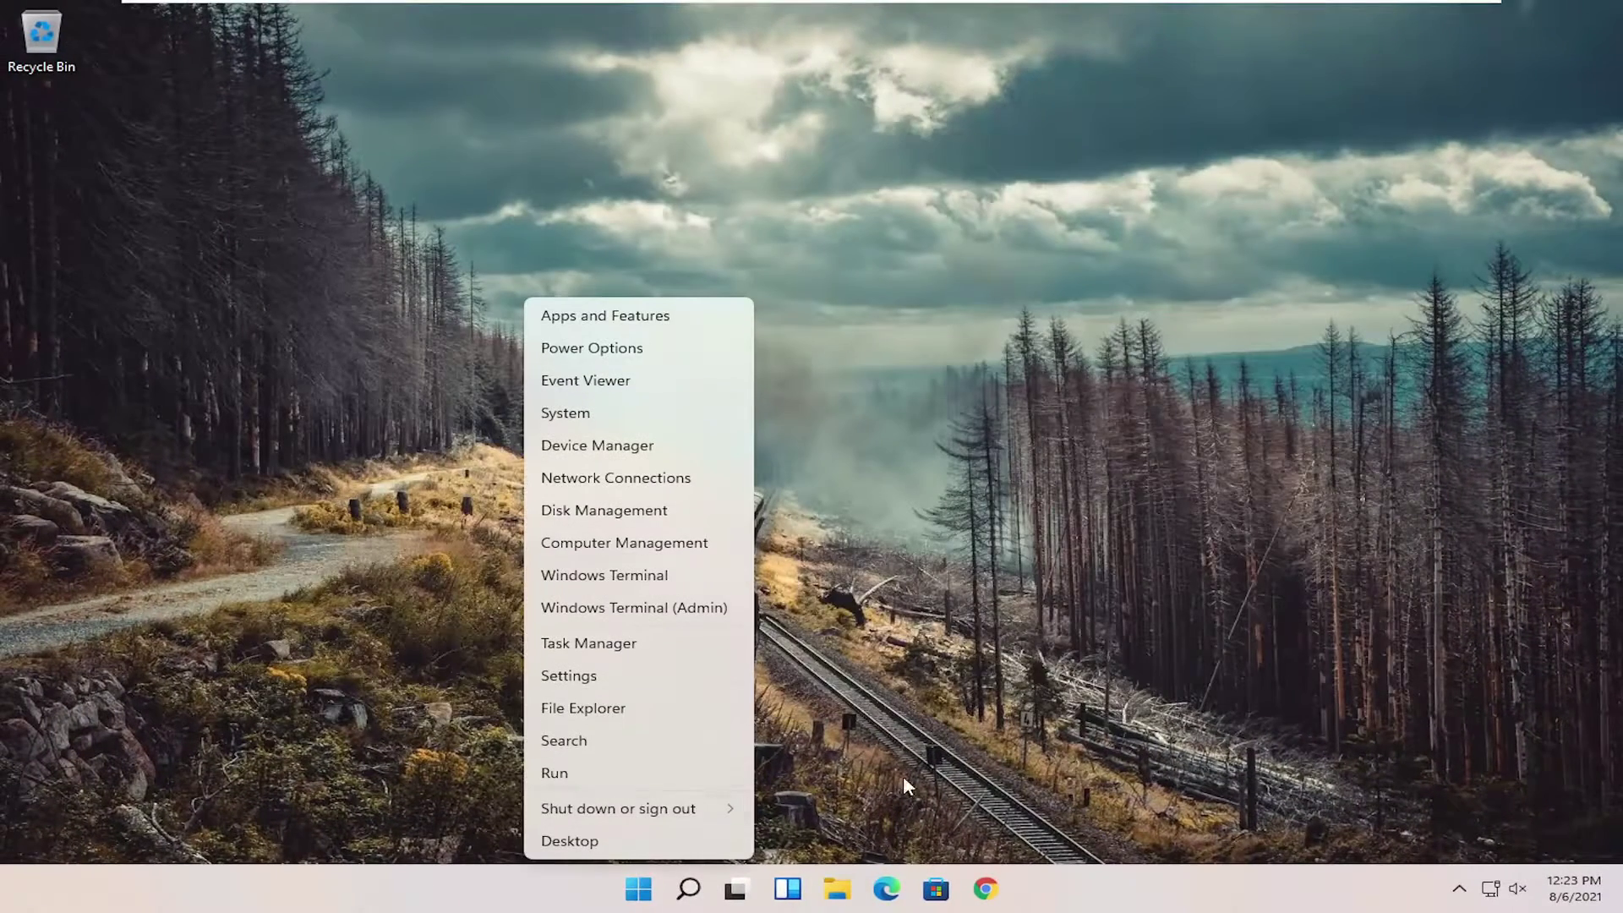